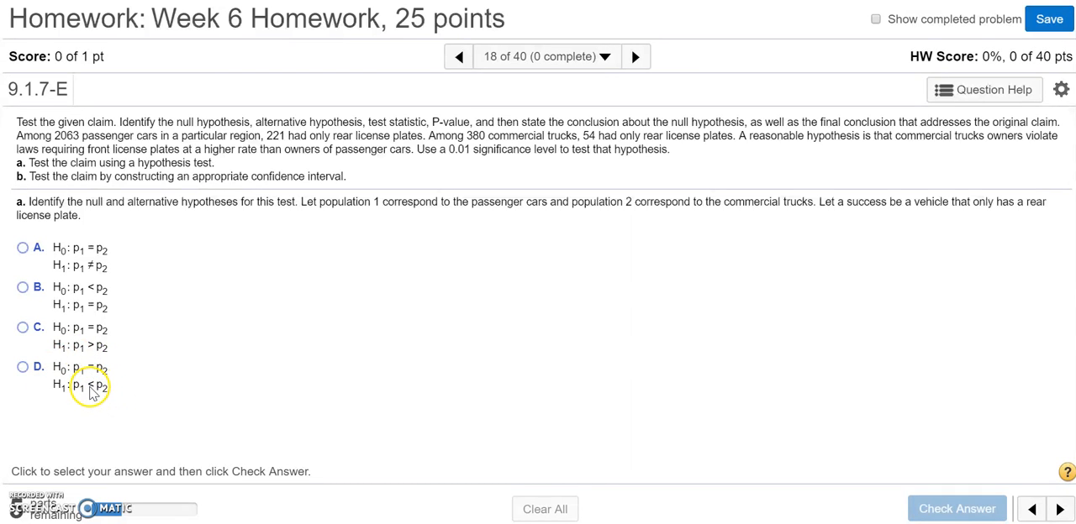
Step: Answer the hypotheses question with option D (H0: p1 = p2, H1: p1 < p2) and check the answer
{"action": "left_click", "coordinate": [23, 368]}
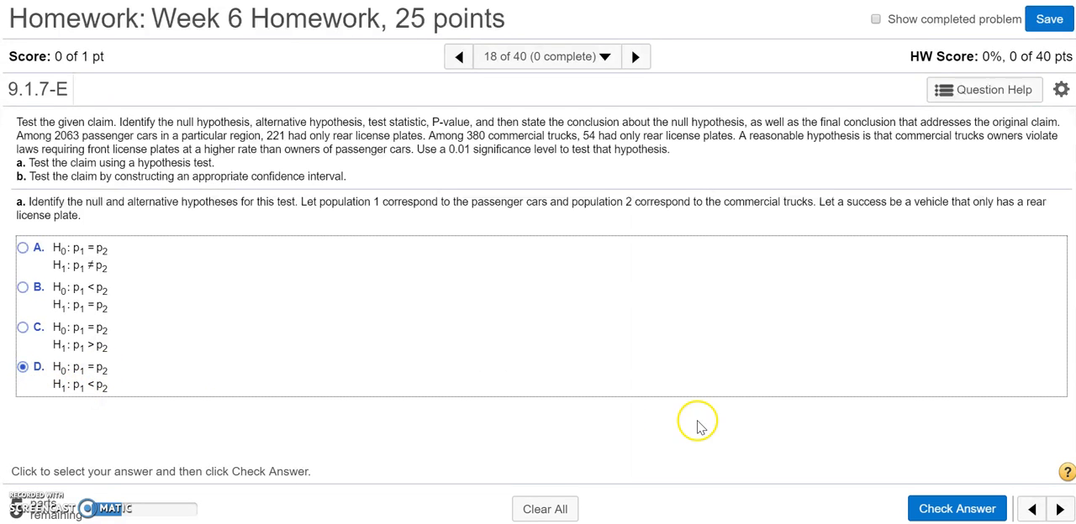
{"action": "left_click", "coordinate": [938, 508]}
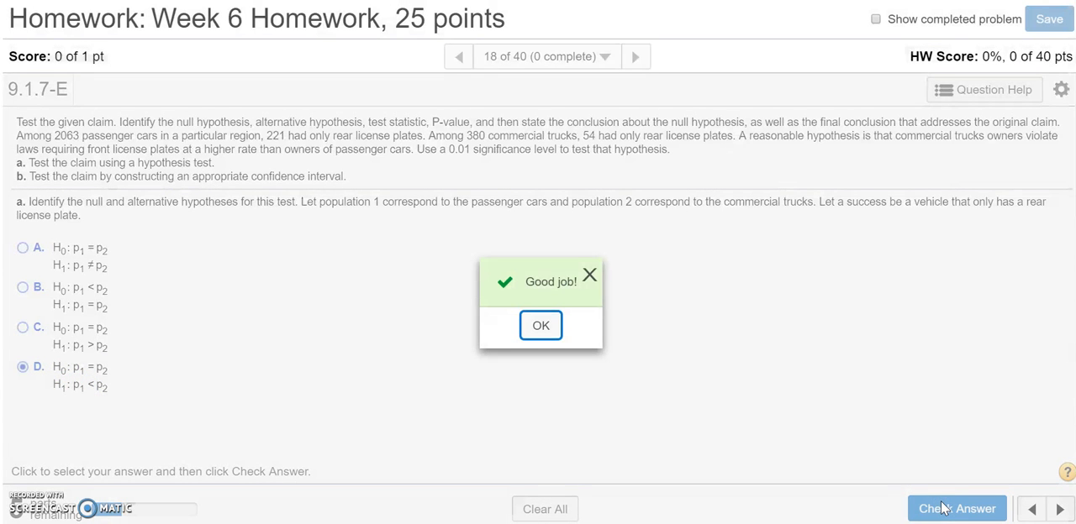
{"action": "left_click", "coordinate": [541, 326]}
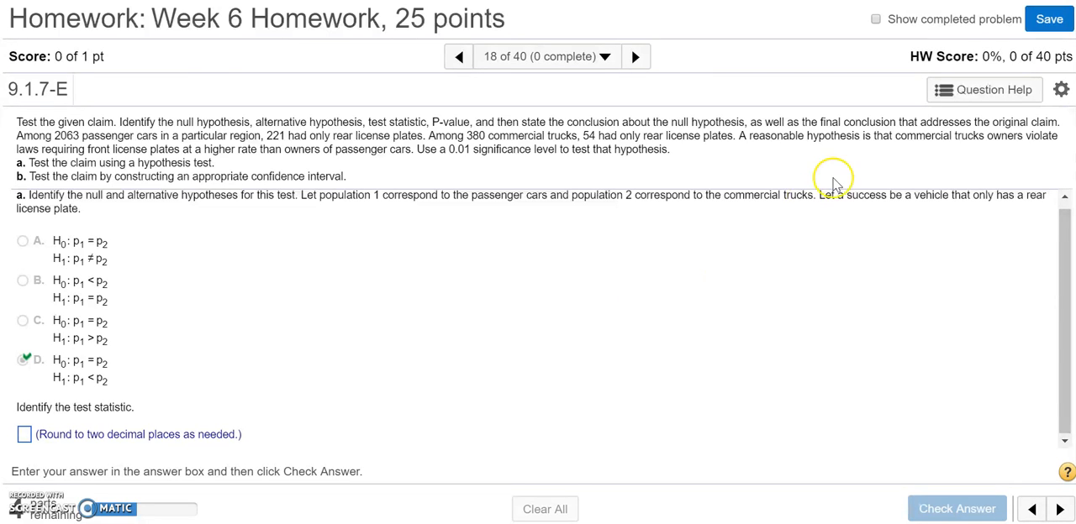
Step: Launch StatCrunch from the question's help options and shrink its window so the homework question stays readable
{"action": "left_click", "coordinate": [947, 97]}
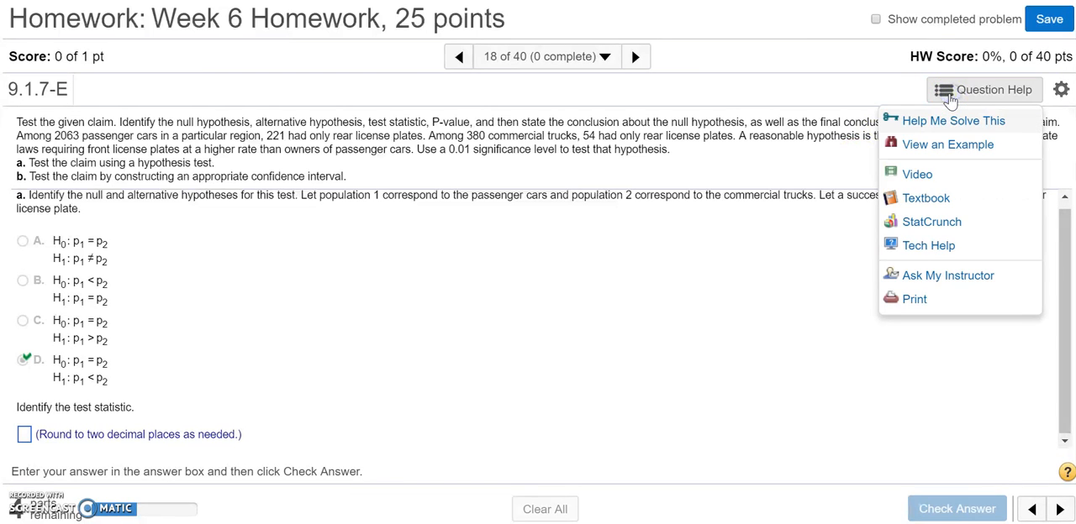
{"action": "left_click", "coordinate": [931, 223]}
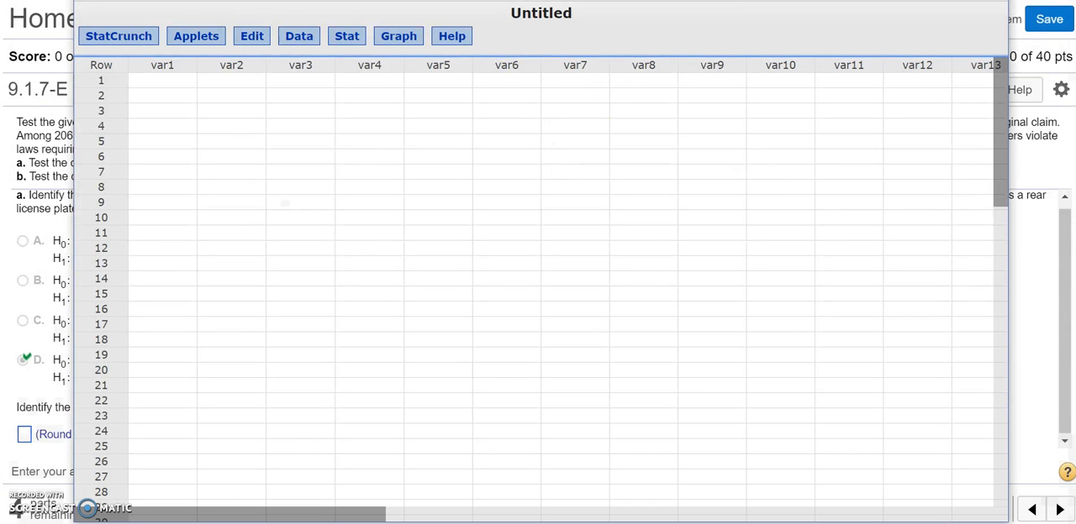
{"action": "left_click_drag", "start_coordinate": [74, 2], "coordinate": [335, 163]}
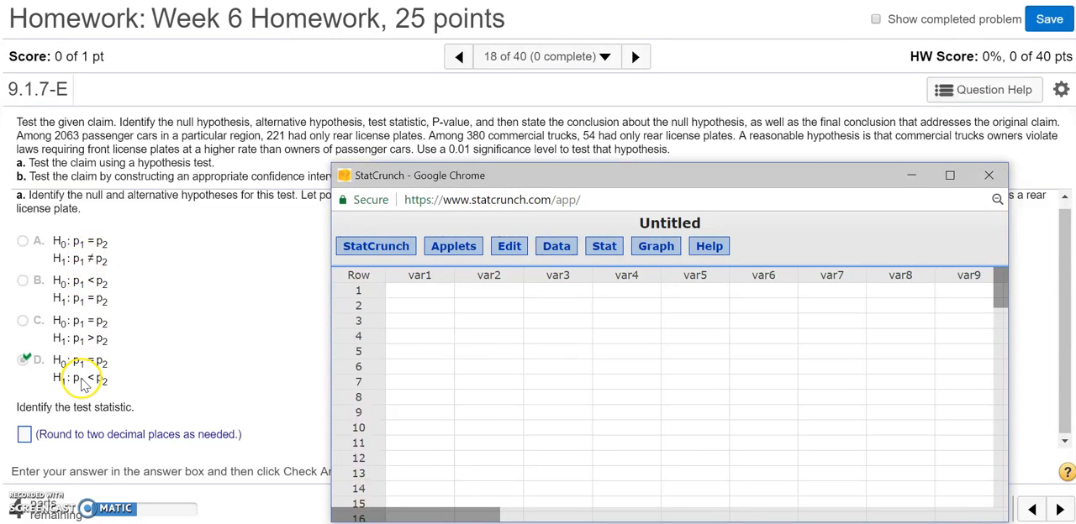
Step: Open the two-sample proportion statistics with summary data in StatCrunch
{"action": "left_click", "coordinate": [604, 248]}
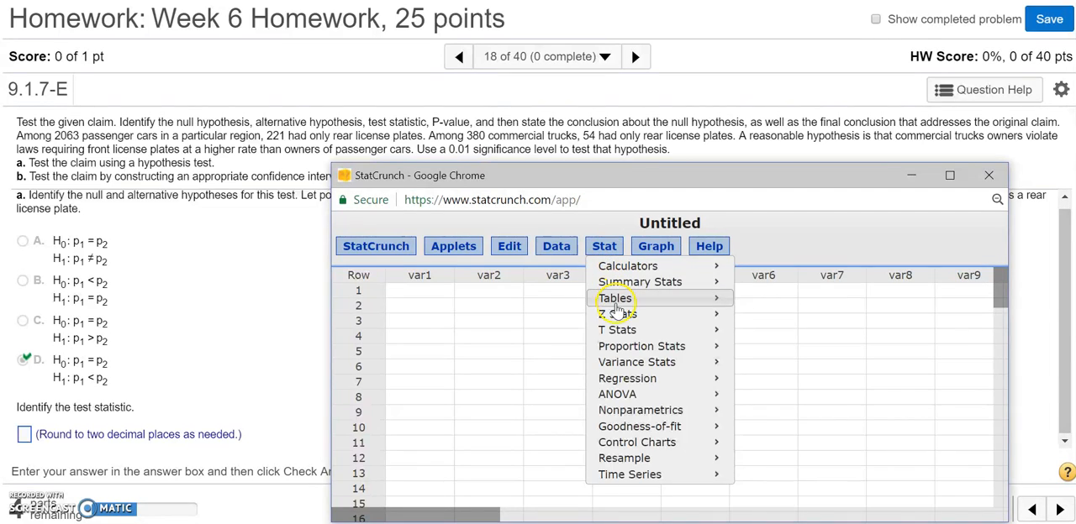
{"action": "mouse_move", "coordinate": [629, 355]}
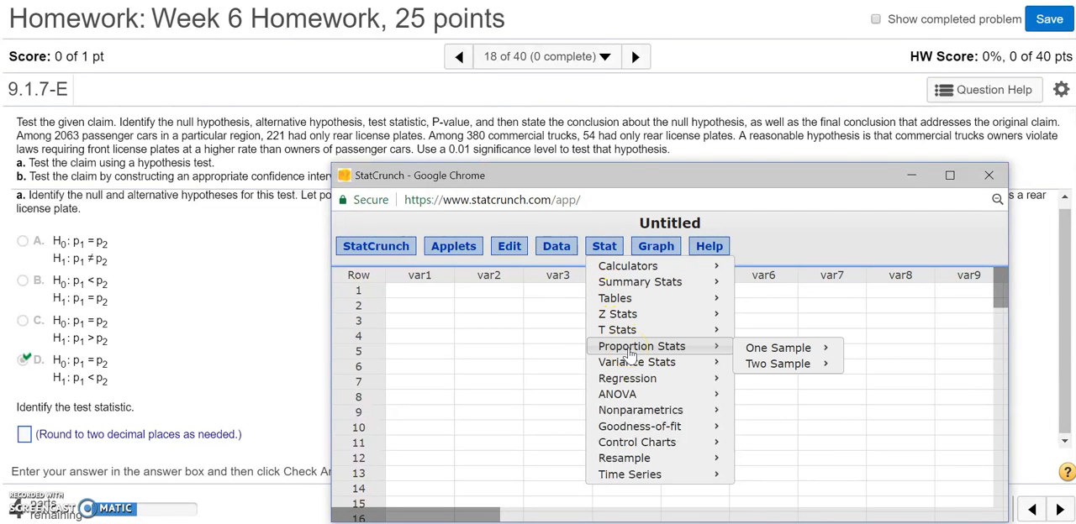
{"action": "mouse_move", "coordinate": [796, 373]}
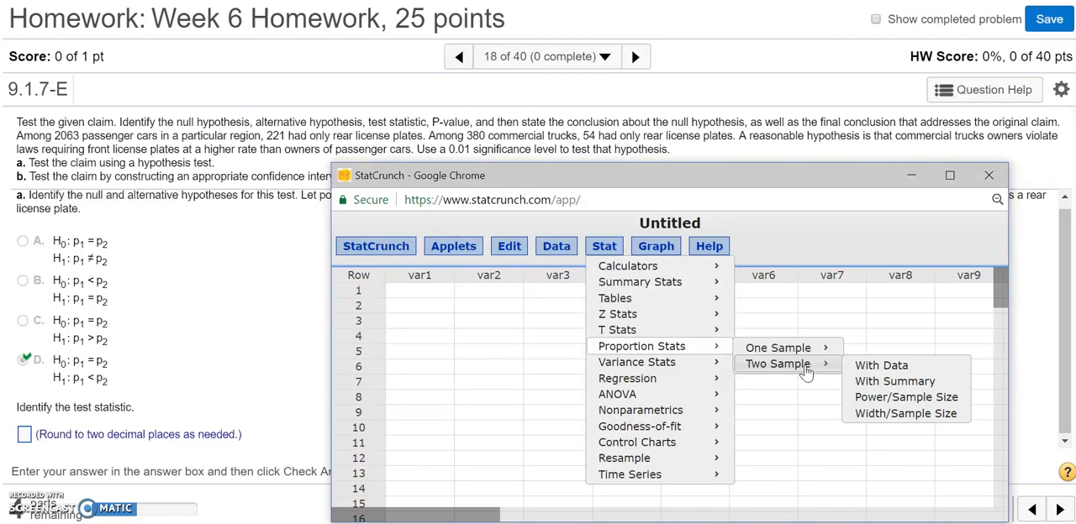
{"action": "left_click", "coordinate": [824, 373]}
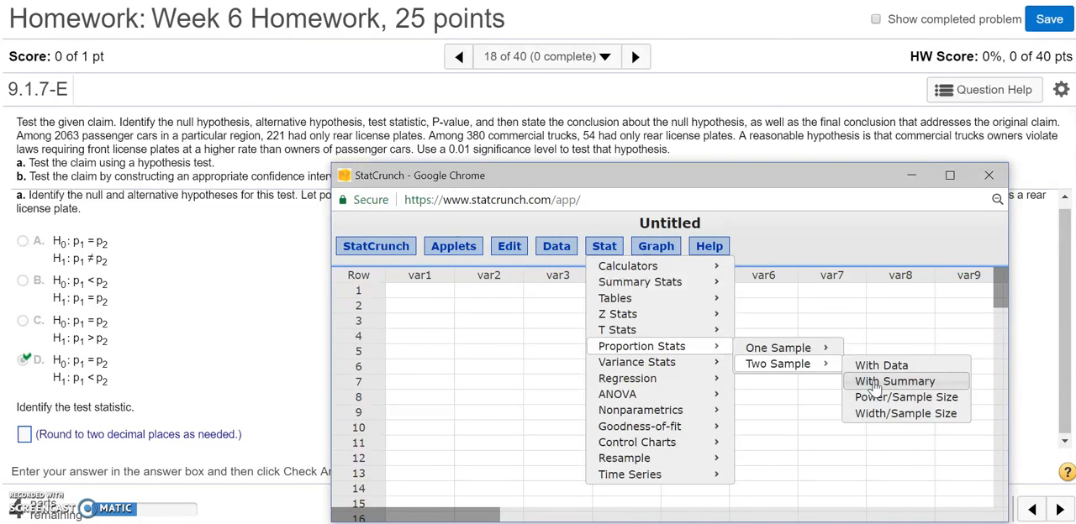
{"action": "left_click", "coordinate": [874, 382]}
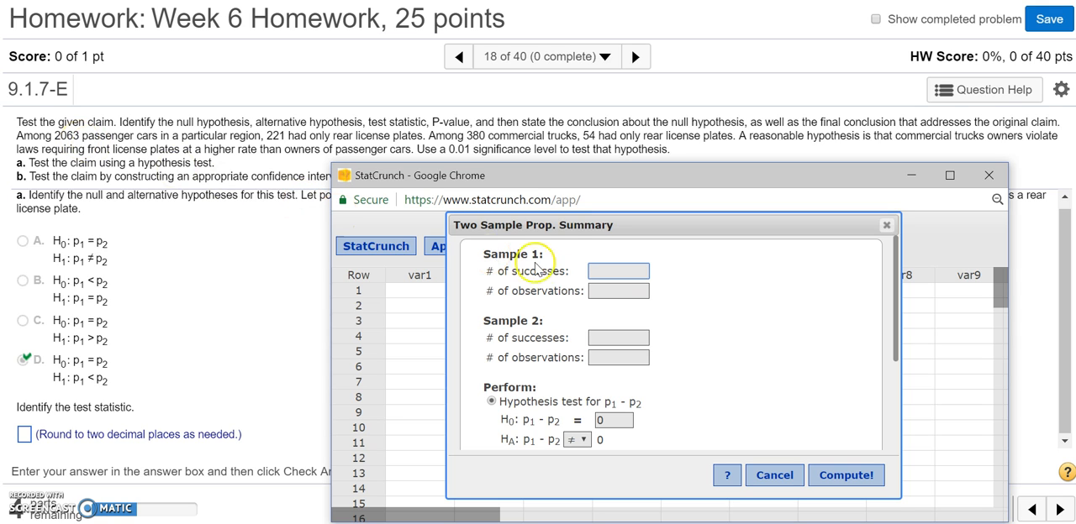
Step: Enter 221 successes out of 2063 observations for sample 1 and 54 out of 380 for sample 2
{"action": "left_click", "coordinate": [601, 271]}
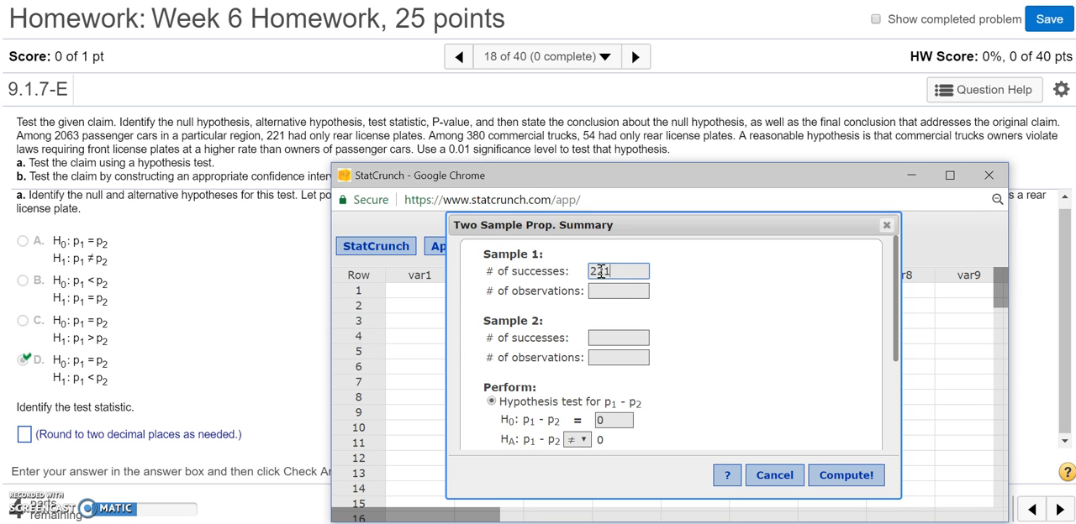
{"action": "left_click", "coordinate": [612, 290]}
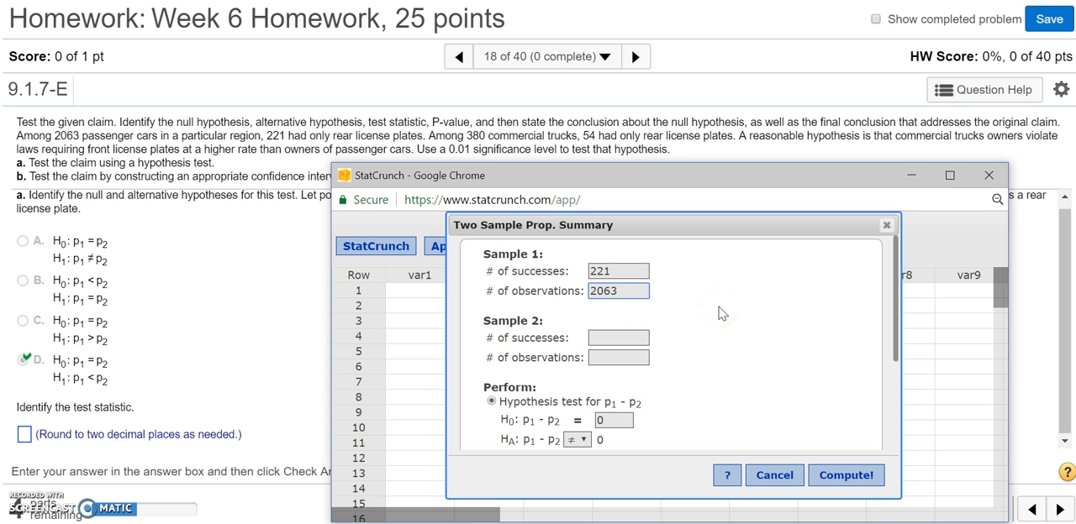
{"action": "left_click", "coordinate": [637, 335]}
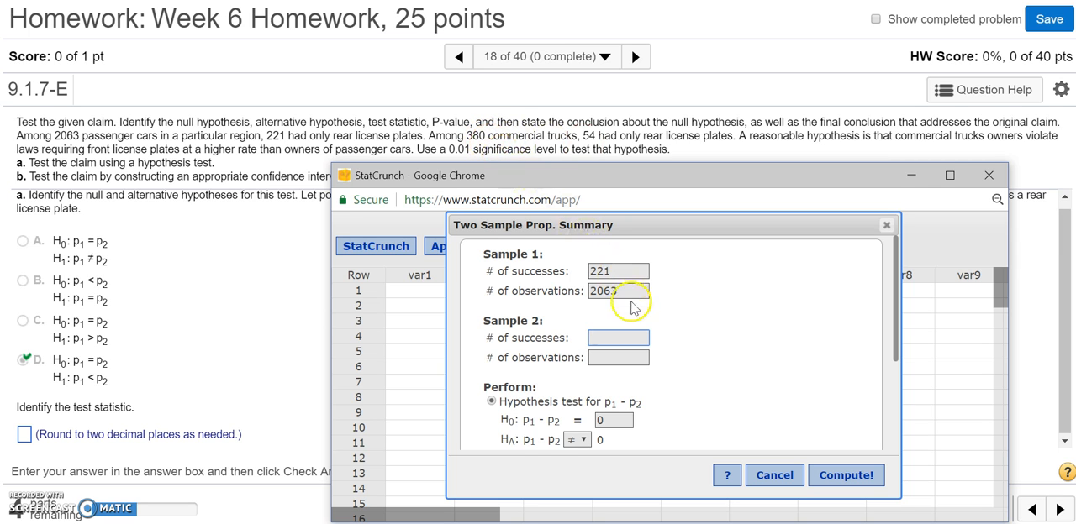
{"action": "left_click", "coordinate": [634, 334]}
{"action": "left_click", "coordinate": [634, 357]}
{"action": "type", "text": "380"}
Step: Set the alternative hypothesis to p1 - p2 < 0, compute the test, and reposition the results to show them fully
{"action": "left_click_drag", "start_coordinate": [896, 347], "coordinate": [898, 400]}
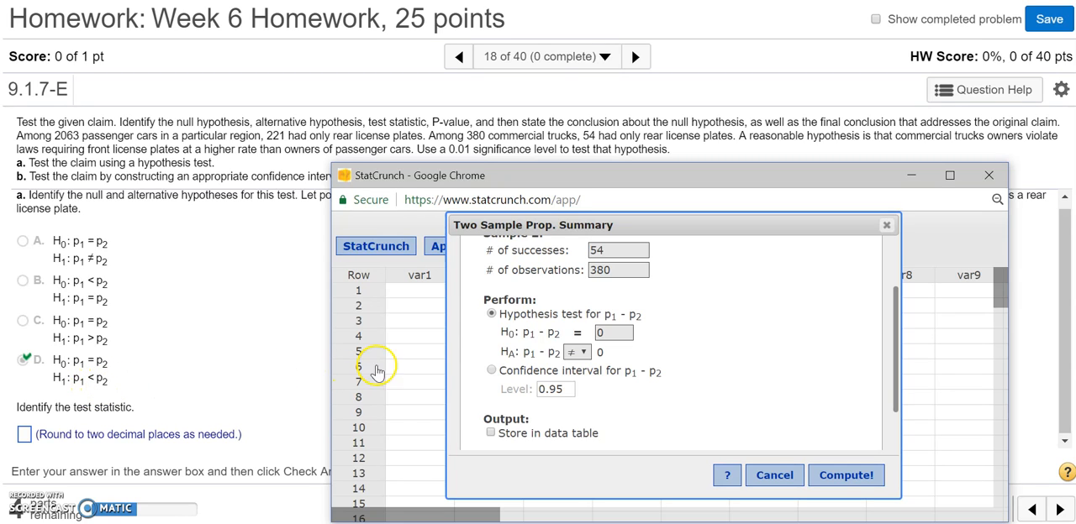
{"action": "left_click", "coordinate": [582, 353]}
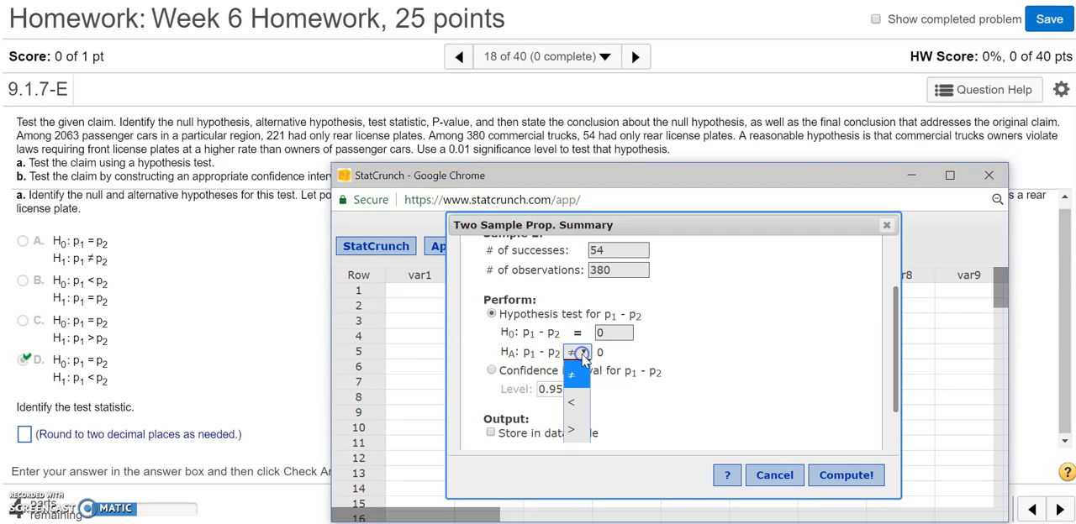
{"action": "left_click", "coordinate": [577, 403]}
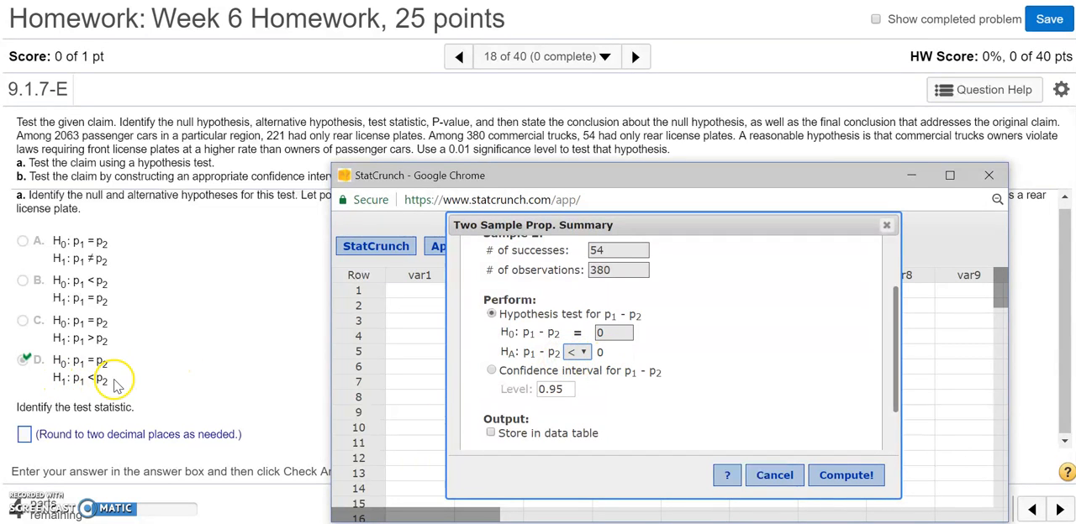
{"action": "scroll", "coordinate": [742, 398], "scroll_direction": "down", "scroll_amount": 2}
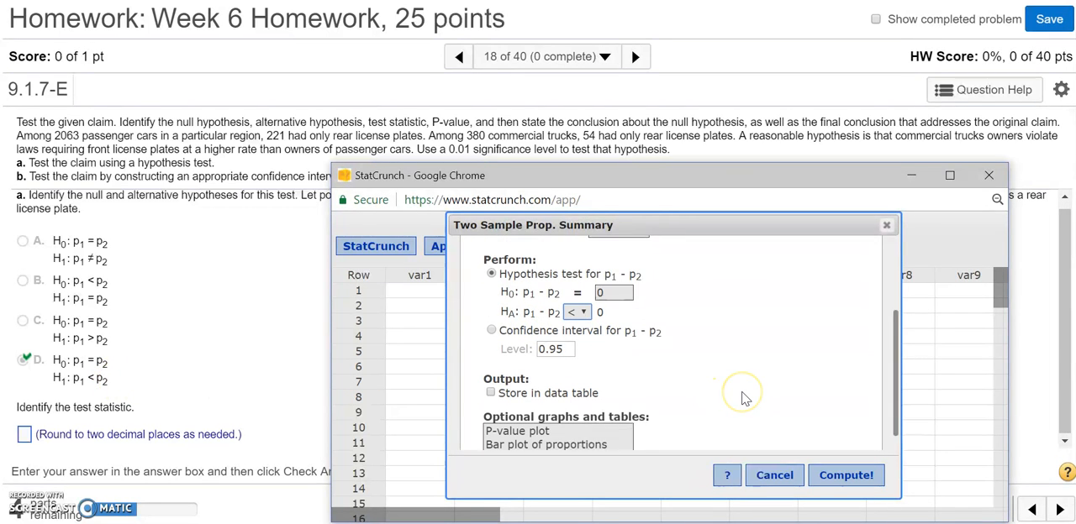
{"action": "left_click", "coordinate": [846, 477]}
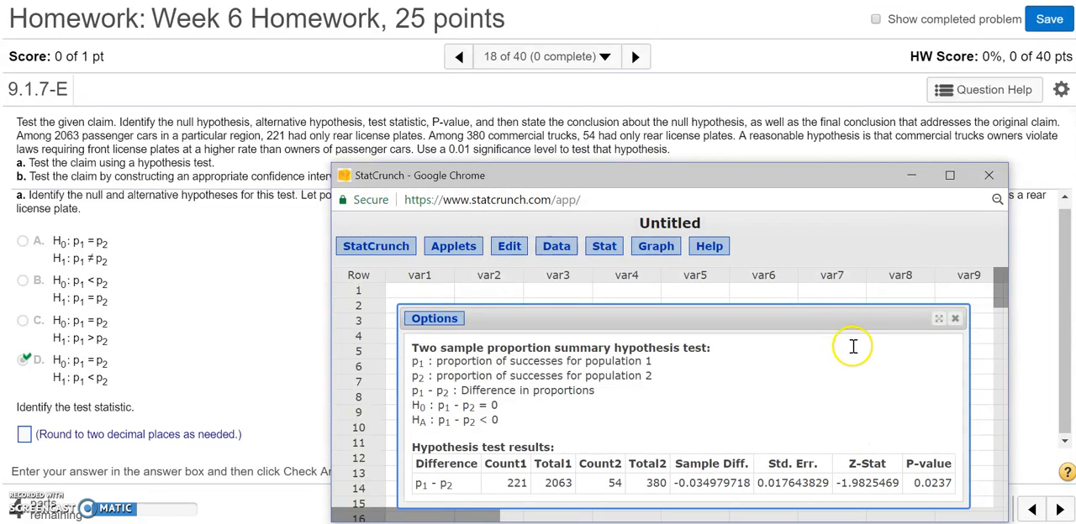
{"action": "left_click_drag", "start_coordinate": [838, 321], "coordinate": [822, 232]}
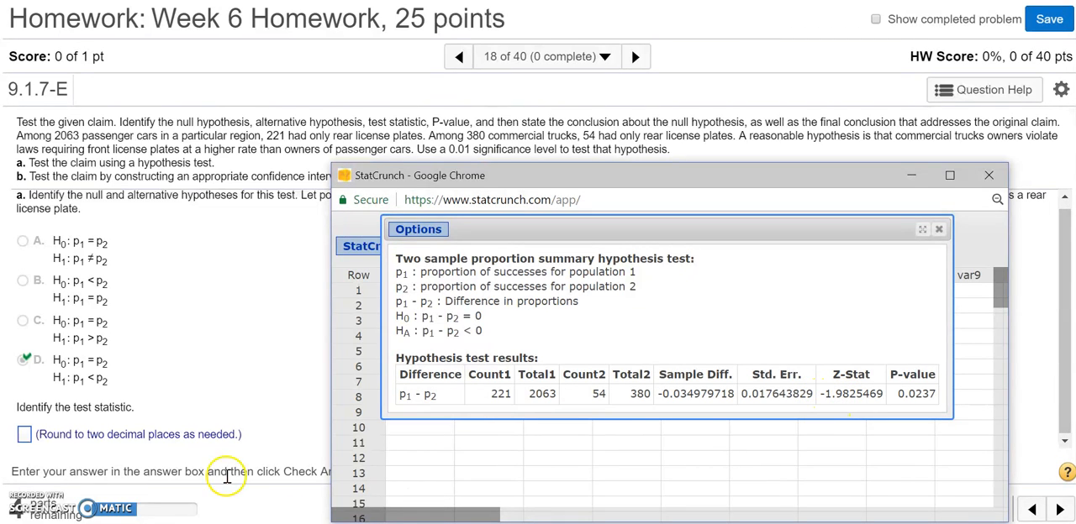
Step: Enter -1.98 as the test statistic in the homework question and check the answer
{"action": "left_click", "coordinate": [24, 435]}
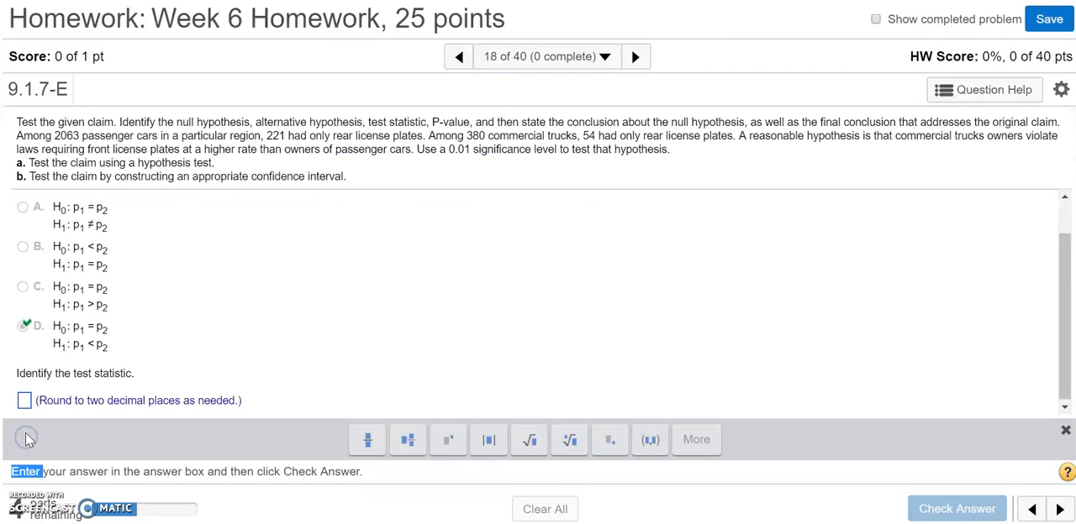
{"action": "left_click", "coordinate": [25, 403]}
{"action": "type", "text": "-1.98"}
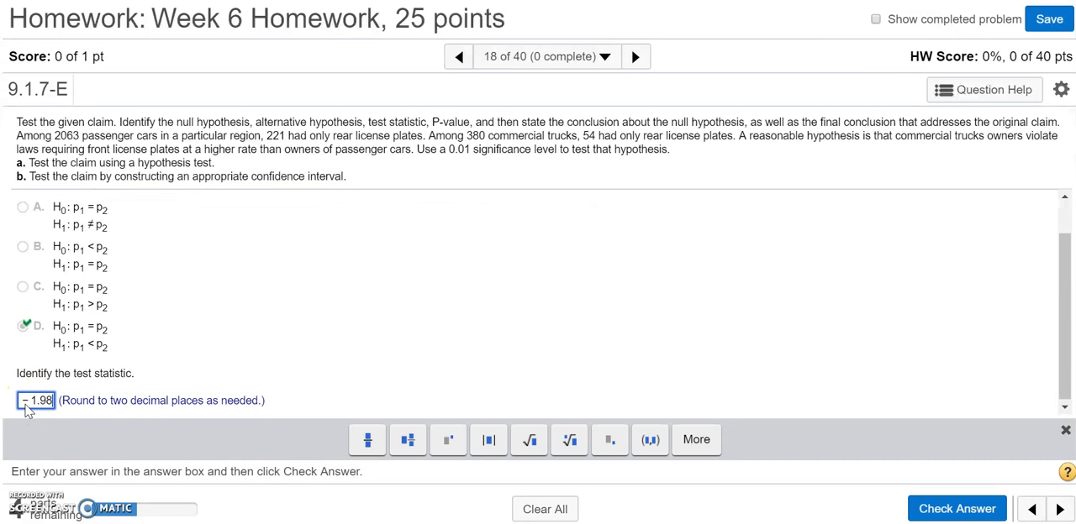
{"action": "left_click", "coordinate": [957, 508]}
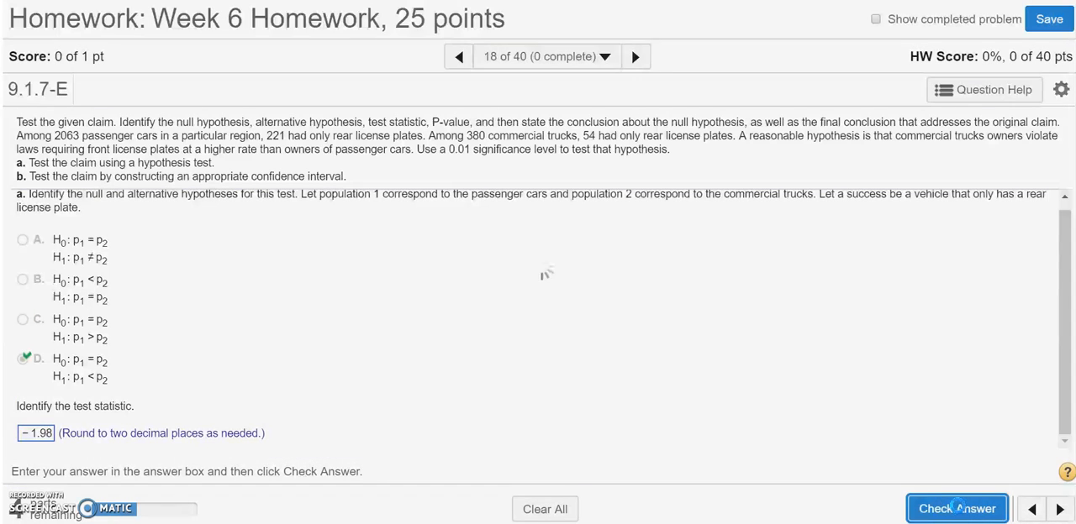
{"action": "left_click", "coordinate": [548, 328]}
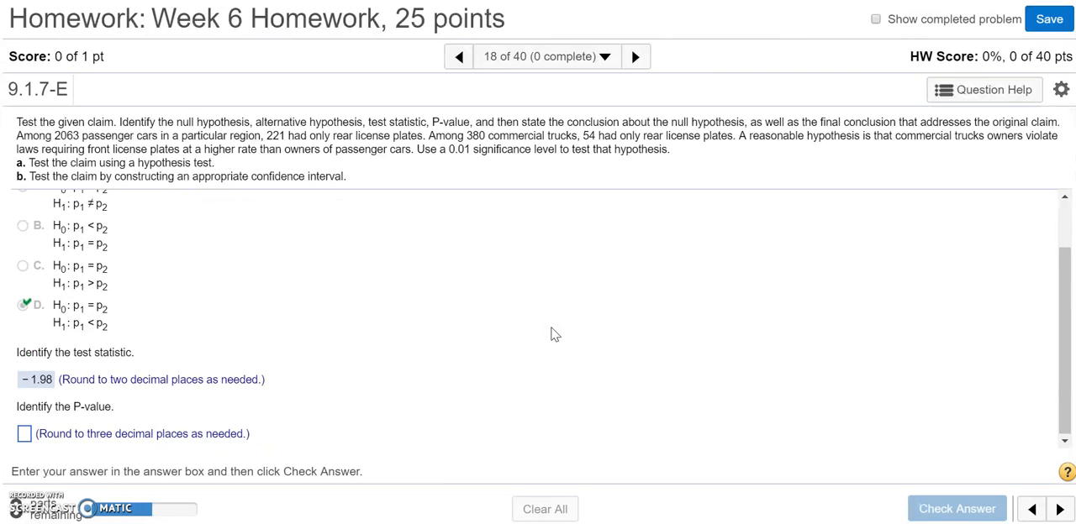
Step: Consult the StatCrunch test results, enter 0.024 as the P-value in the homework question, and check the answer
{"action": "key", "text": "alt+Tab"}
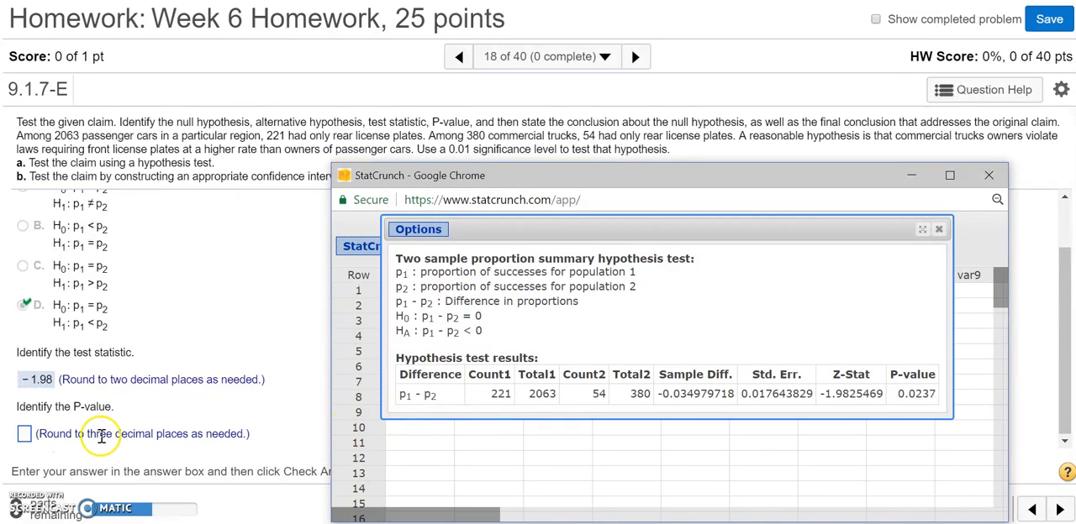
{"action": "left_click", "coordinate": [24, 434]}
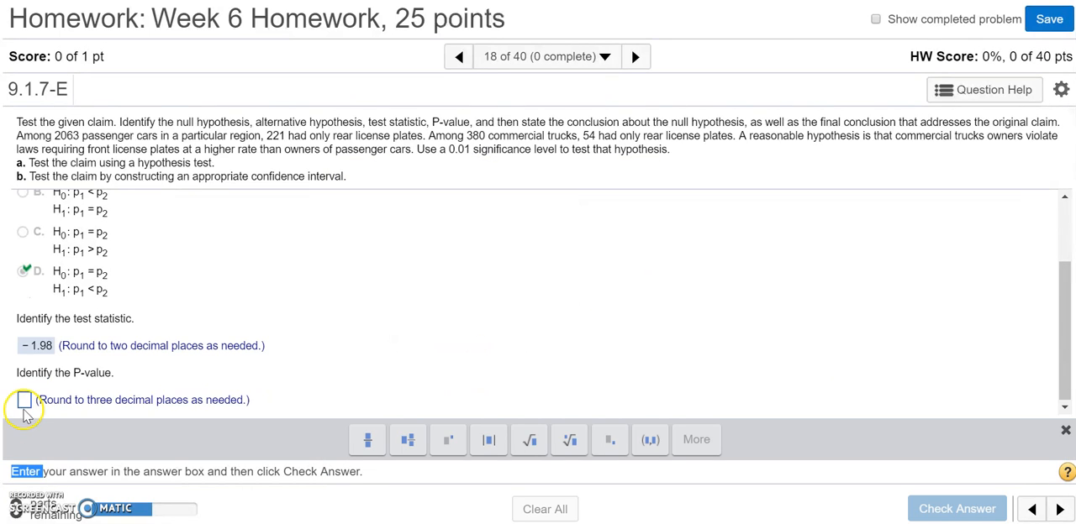
{"action": "type", "text": "0.024"}
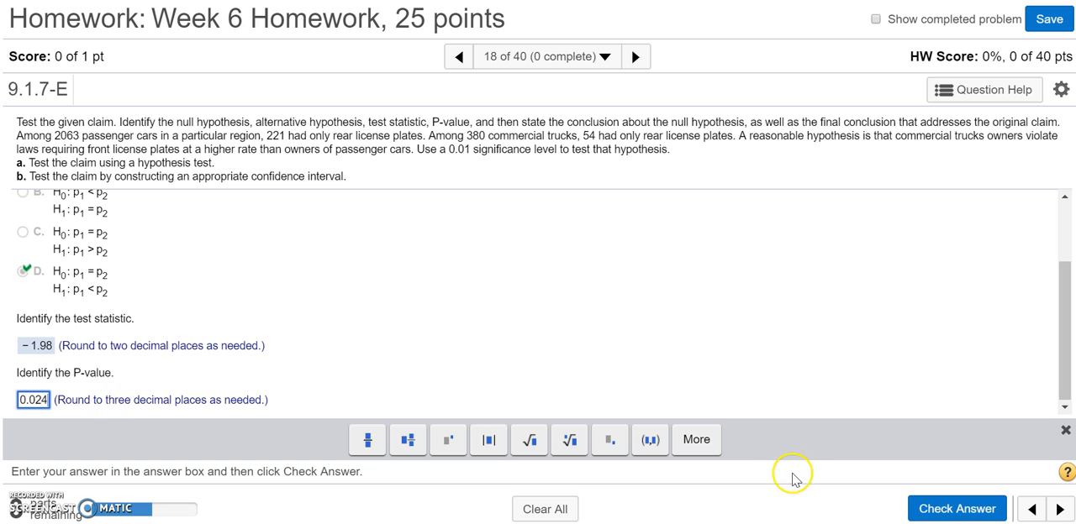
{"action": "left_click", "coordinate": [955, 509]}
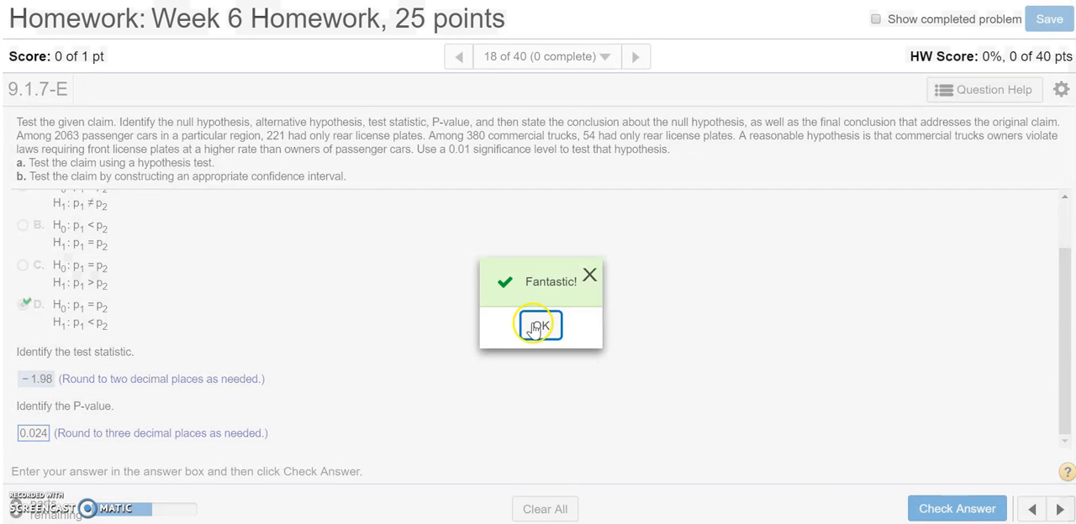
{"action": "left_click", "coordinate": [534, 328]}
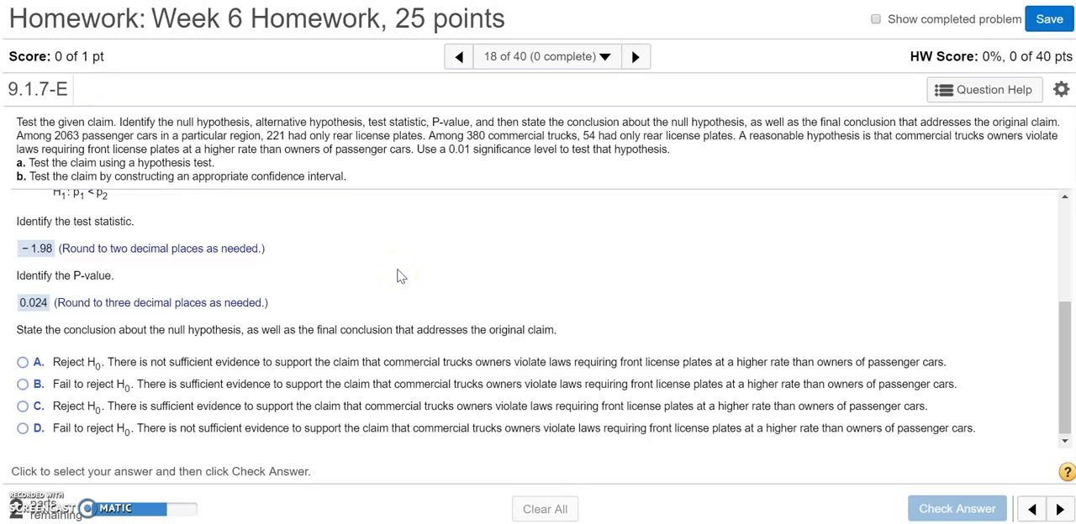
Step: Review the chosen hypotheses, select conclusion D (fail to reject H0, not sufficient evidence to support the claim), and check the answer
{"action": "scroll", "coordinate": [400, 276], "scroll_direction": "up", "scroll_amount": 3}
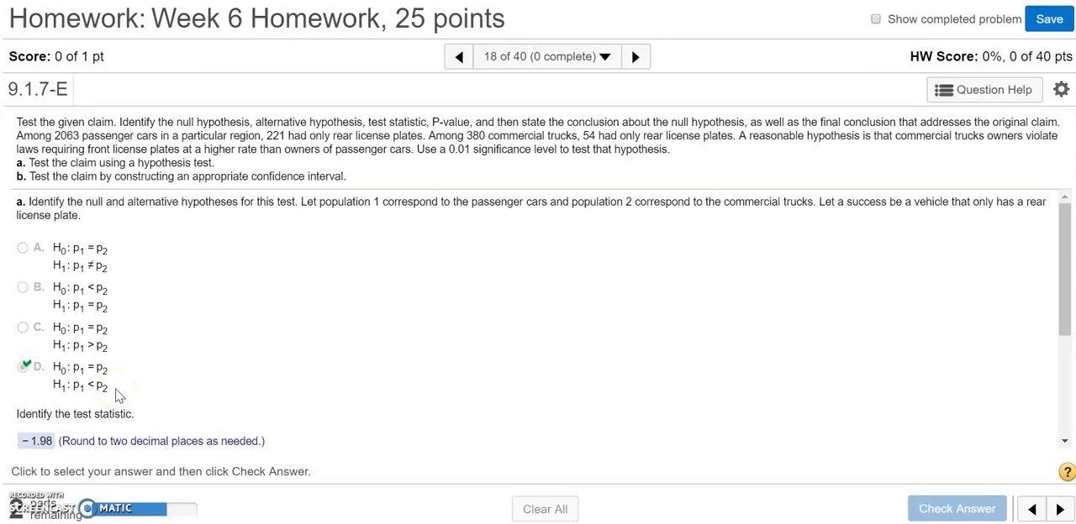
{"action": "mouse_move", "coordinate": [115, 389]}
{"action": "left_mouse_down"}
{"action": "mouse_move", "coordinate": [118, 375]}
{"action": "mouse_move", "coordinate": [74, 368]}
{"action": "mouse_move", "coordinate": [121, 366]}
{"action": "left_mouse_up"}
{"action": "left_click_drag", "start_coordinate": [53, 365], "coordinate": [123, 372]}
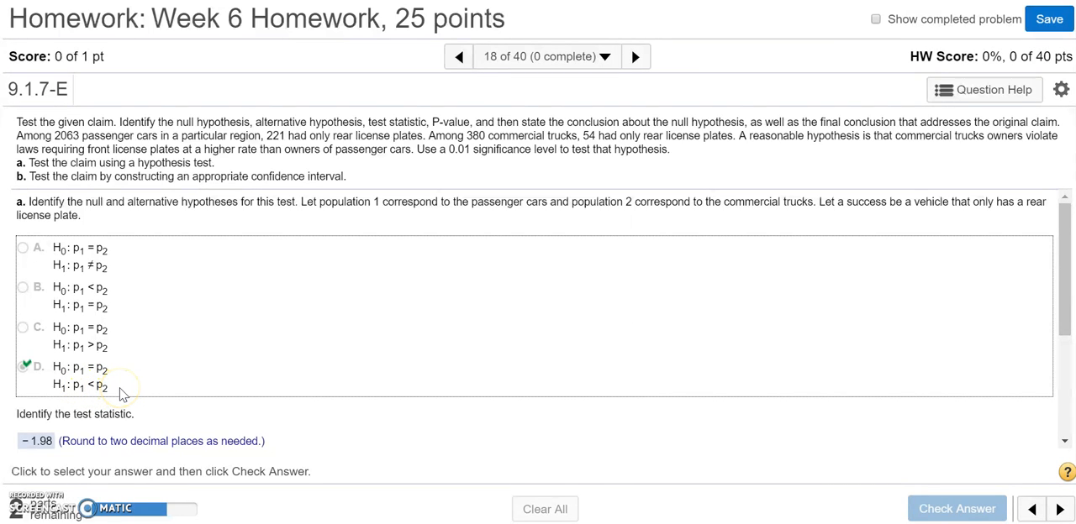
{"action": "scroll", "coordinate": [355, 425], "scroll_direction": "down", "scroll_amount": 3}
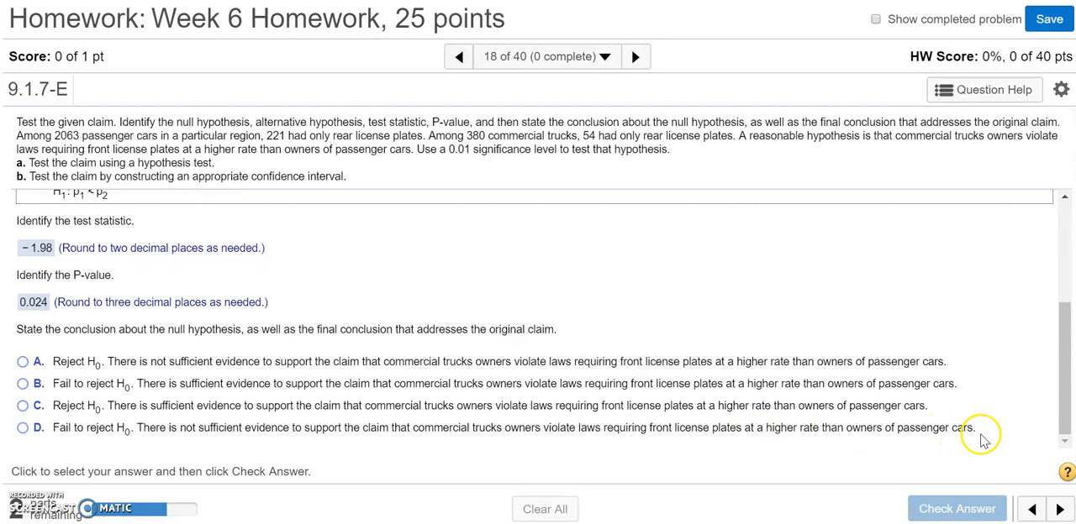
{"action": "left_click", "coordinate": [23, 429]}
{"action": "left_click", "coordinate": [944, 510]}
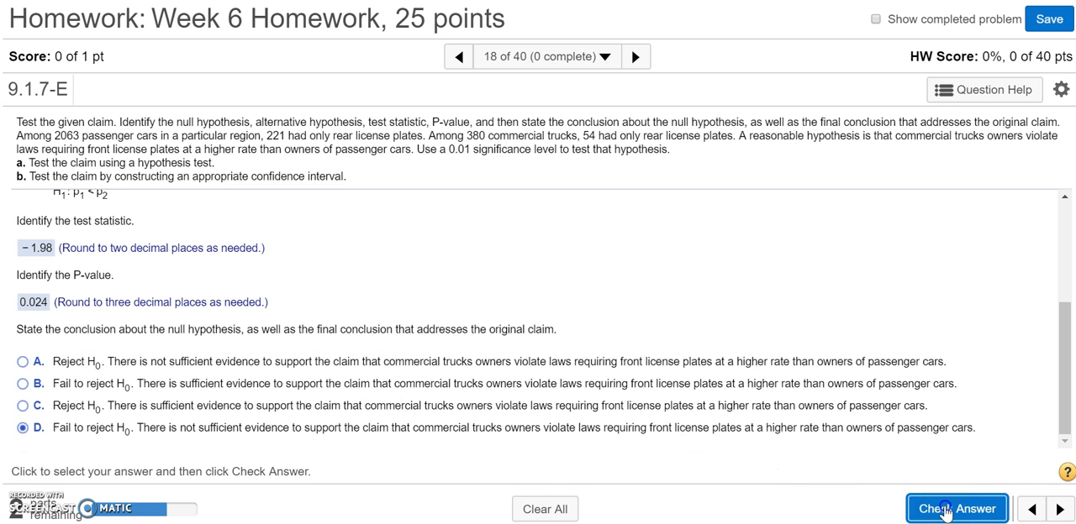
{"action": "left_click", "coordinate": [541, 328]}
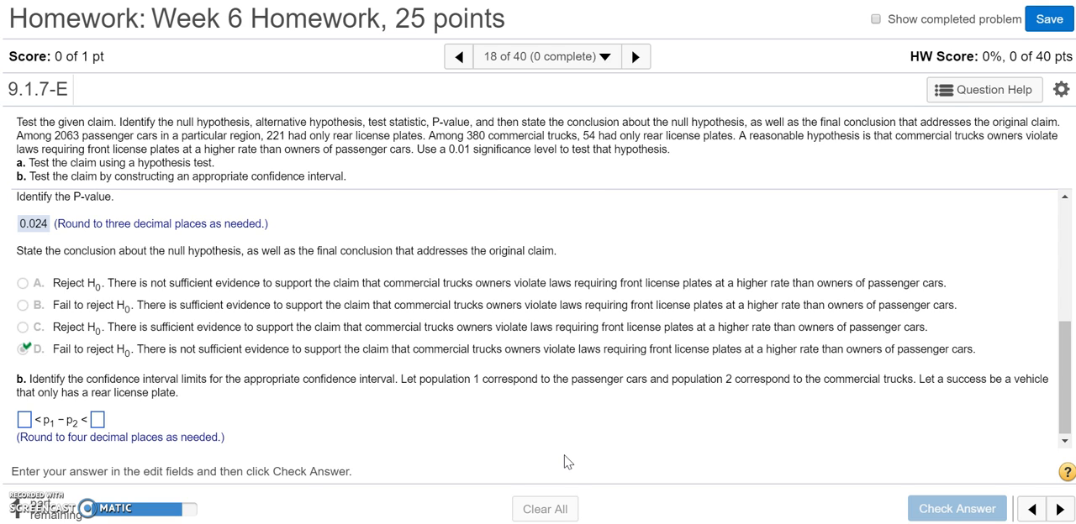
Step: Switch to the whiteboard and draw a bell curve over a horizontal axis beside the handwritten hypotheses
{"action": "key", "text": "alt+Tab"}
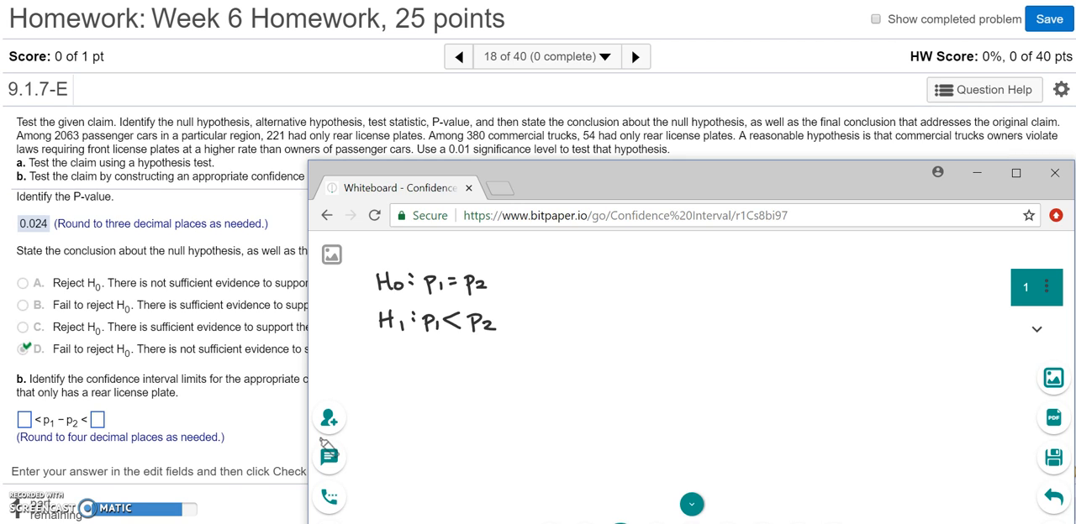
{"action": "left_click_drag", "start_coordinate": [573, 402], "coordinate": [866, 399]}
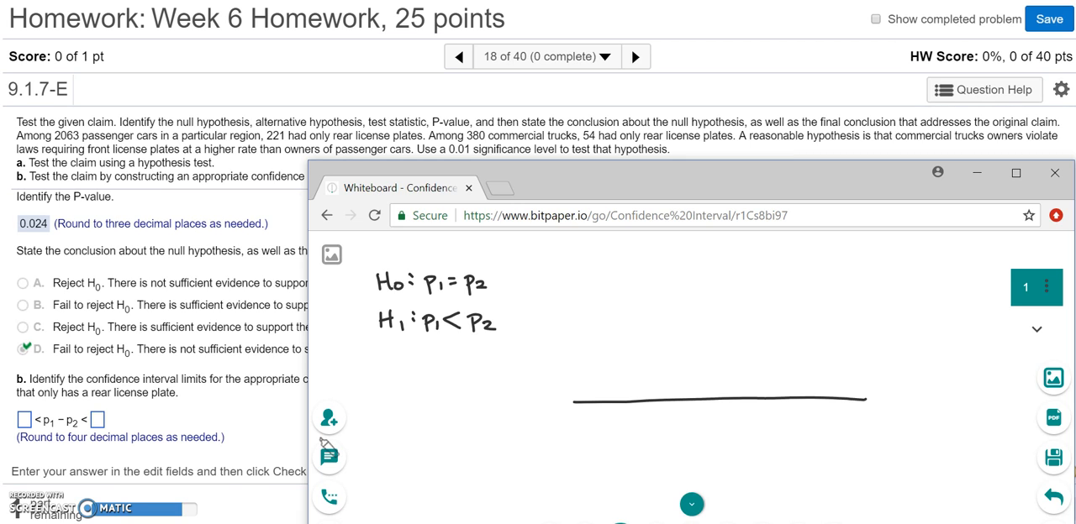
{"action": "mouse_move", "coordinate": [554, 384]}
{"action": "left_mouse_down"}
{"action": "mouse_move", "coordinate": [760, 311]}
{"action": "mouse_move", "coordinate": [847, 380]}
{"action": "mouse_move", "coordinate": [901, 389]}
{"action": "left_mouse_up"}
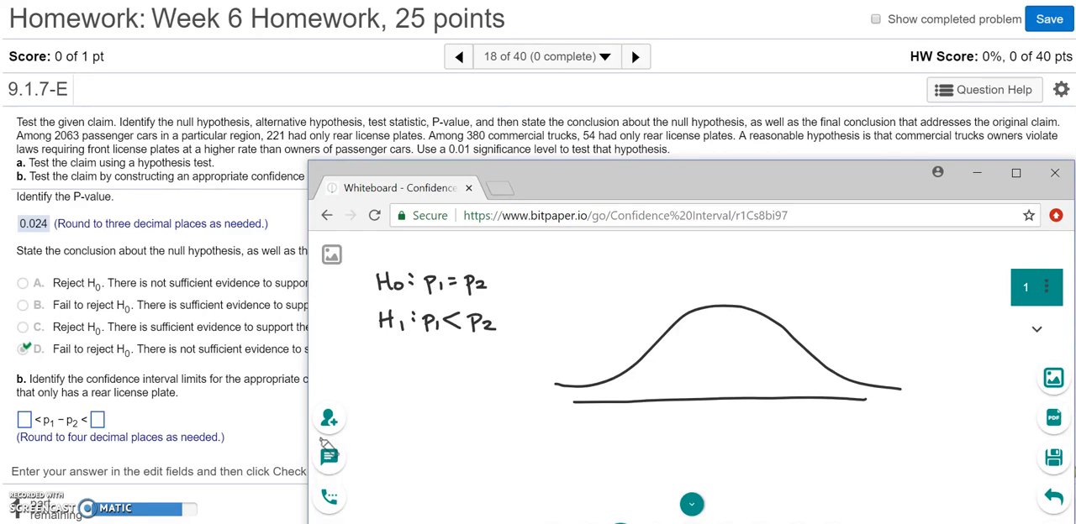
Step: Draw a left-pointing arrow beneath the alternative hypothesis and write "Left" beside it
{"action": "mouse_move", "coordinate": [454, 356]}
{"action": "left_mouse_down"}
{"action": "mouse_move", "coordinate": [440, 370]}
{"action": "mouse_move", "coordinate": [477, 366]}
{"action": "left_mouse_up"}
{"action": "mouse_move", "coordinate": [371, 374]}
{"action": "left_mouse_down"}
{"action": "mouse_move", "coordinate": [379, 394]}
{"action": "mouse_move", "coordinate": [407, 373]}
{"action": "left_mouse_up"}
{"action": "left_click_drag", "start_coordinate": [389, 386], "coordinate": [405, 384]}
{"action": "left_click_drag", "start_coordinate": [411, 378], "coordinate": [411, 395]}
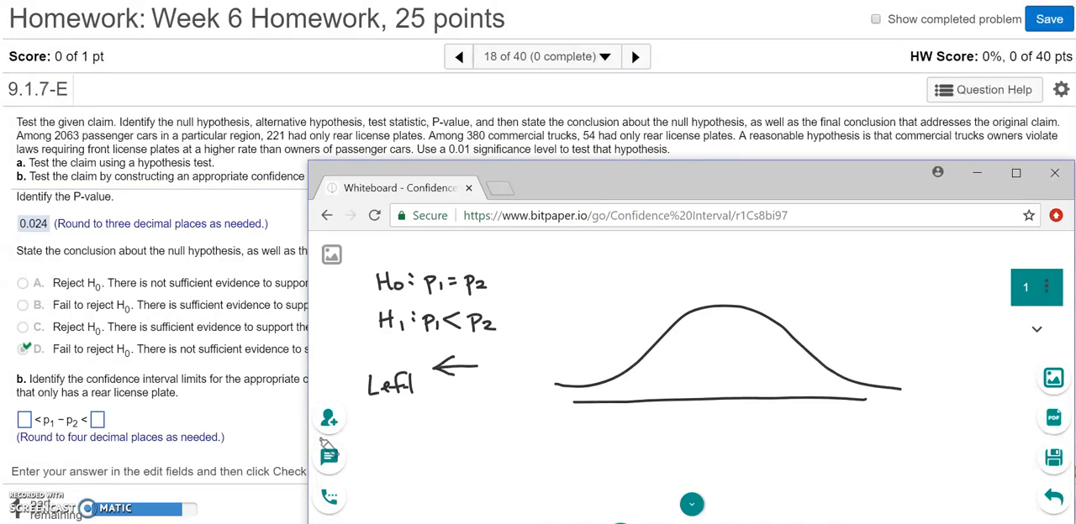
Step: Mark off and shade the left tail of the bell curve, and label it .01 with an arrow
{"action": "left_click_drag", "start_coordinate": [609, 367], "coordinate": [609, 405]}
{"action": "mouse_move", "coordinate": [607, 400]}
{"action": "left_mouse_down"}
{"action": "mouse_move", "coordinate": [545, 392]}
{"action": "mouse_move", "coordinate": [554, 386]}
{"action": "left_mouse_up"}
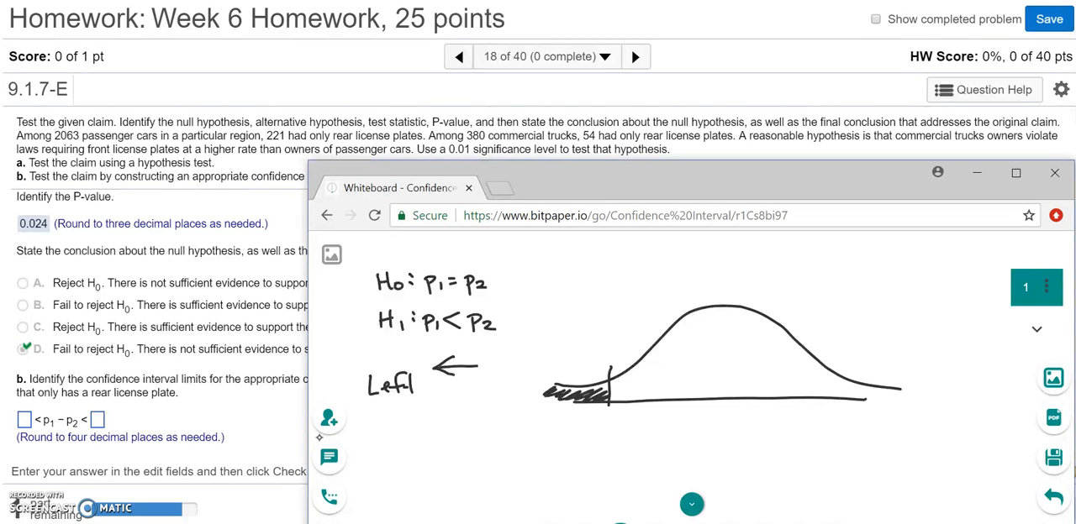
{"action": "left_click_drag", "start_coordinate": [570, 359], "coordinate": [581, 384]}
{"action": "left_click_drag", "start_coordinate": [583, 369], "coordinate": [568, 383]}
{"action": "left_click", "coordinate": [541, 347]}
{"action": "left_click_drag", "start_coordinate": [553, 337], "coordinate": [565, 354]}
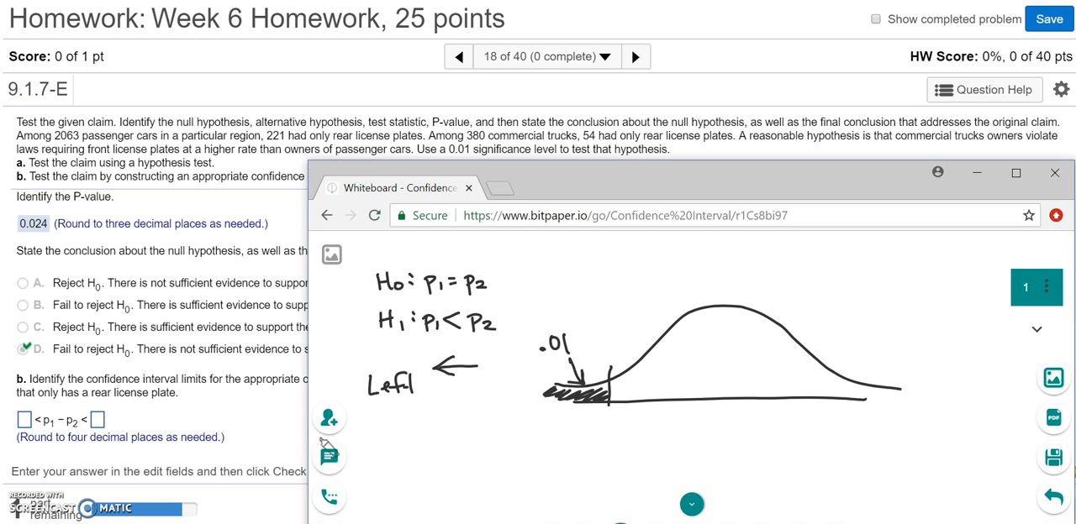
Step: Mark off and hatch the right tail of the bell curve and label it .01
{"action": "mouse_move", "coordinate": [832, 375]}
{"action": "left_mouse_down"}
{"action": "mouse_move", "coordinate": [832, 403]}
{"action": "mouse_move", "coordinate": [912, 391]}
{"action": "left_mouse_up"}
{"action": "left_click", "coordinate": [863, 364]}
{"action": "left_click_drag", "start_coordinate": [882, 347], "coordinate": [906, 363]}
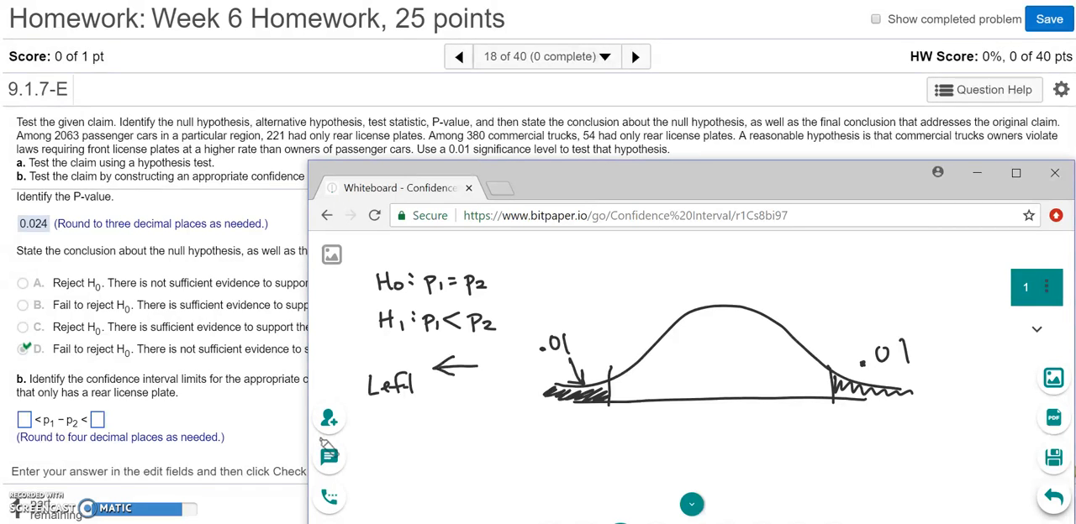
Step: Write .98 in the middle area under the curve, and =1 with 100% beyond the right tail
{"action": "left_click", "coordinate": [705, 366]}
{"action": "mouse_move", "coordinate": [725, 345]}
{"action": "left_mouse_down"}
{"action": "mouse_move", "coordinate": [727, 370]}
{"action": "mouse_move", "coordinate": [749, 351]}
{"action": "left_mouse_up"}
{"action": "mouse_move", "coordinate": [939, 359]}
{"action": "left_mouse_down"}
{"action": "mouse_move", "coordinate": [963, 371]}
{"action": "mouse_move", "coordinate": [943, 408]}
{"action": "mouse_move", "coordinate": [966, 396]}
{"action": "mouse_move", "coordinate": [978, 410]}
{"action": "left_mouse_up"}
{"action": "left_click_drag", "start_coordinate": [989, 404], "coordinate": [989, 407]}
Step: Label the left tail 1% and the middle 98%, and add the matching percentage above the right tail
{"action": "mouse_move", "coordinate": [563, 299]}
{"action": "left_mouse_down"}
{"action": "mouse_move", "coordinate": [562, 316]}
{"action": "mouse_move", "coordinate": [598, 313]}
{"action": "left_mouse_up"}
{"action": "mouse_move", "coordinate": [708, 276]}
{"action": "left_mouse_down"}
{"action": "mouse_move", "coordinate": [719, 298]}
{"action": "mouse_move", "coordinate": [742, 279]}
{"action": "mouse_move", "coordinate": [752, 294]}
{"action": "left_mouse_up"}
{"action": "left_click", "coordinate": [766, 293]}
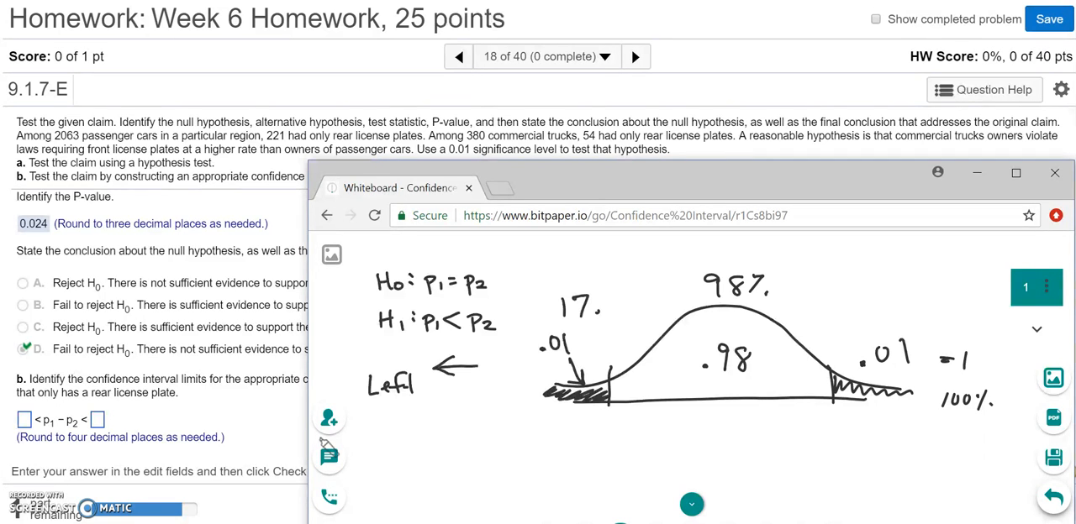
{"action": "mouse_move", "coordinate": [889, 301]}
{"action": "left_mouse_down"}
{"action": "mouse_move", "coordinate": [882, 320]}
{"action": "mouse_move", "coordinate": [897, 307]}
{"action": "mouse_move", "coordinate": [898, 322]}
{"action": "left_mouse_up"}
{"action": "left_click", "coordinate": [908, 319]}
Step: Switch to StatCrunch, start a two-sample proportion analysis from summary data, and enter 221 successes and 2063 observations for sample 1
{"action": "key", "text": "alt+Tab"}
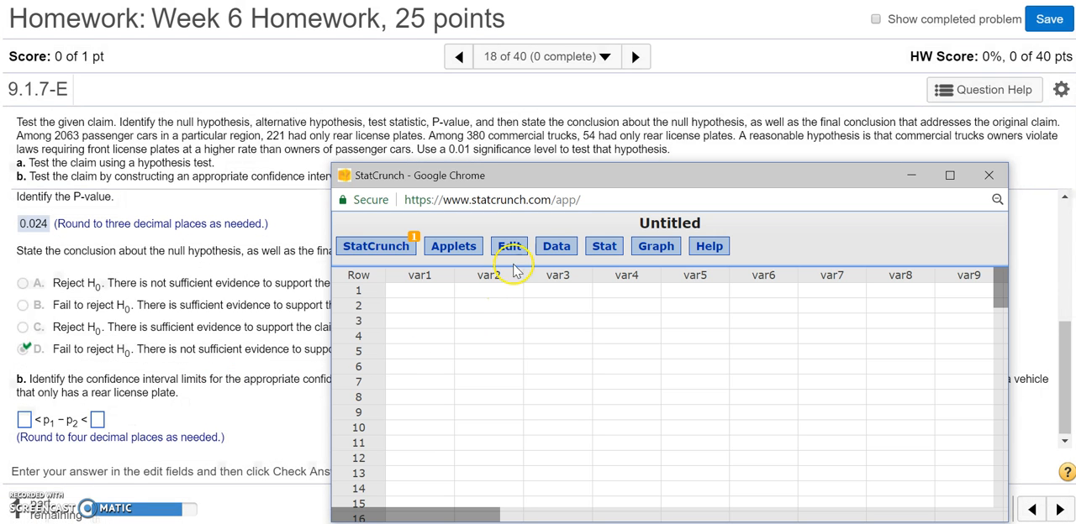
{"action": "left_click", "coordinate": [605, 246]}
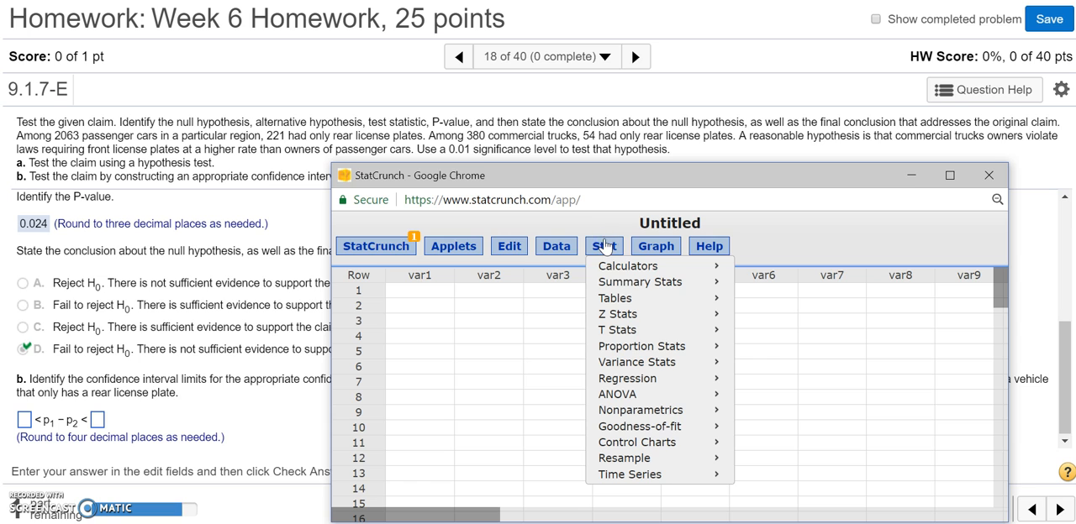
{"action": "mouse_move", "coordinate": [649, 350]}
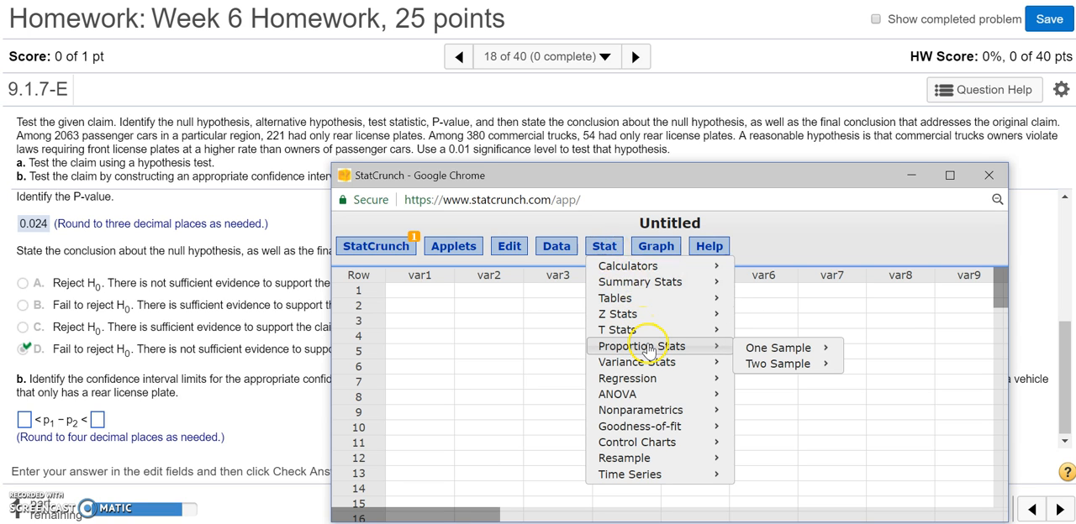
{"action": "mouse_move", "coordinate": [790, 370]}
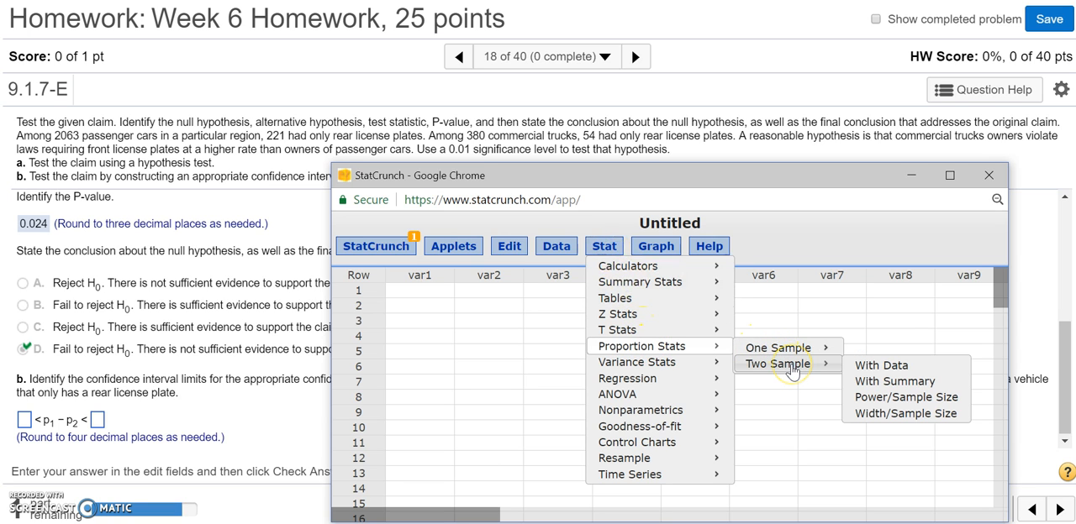
{"action": "left_click", "coordinate": [901, 385]}
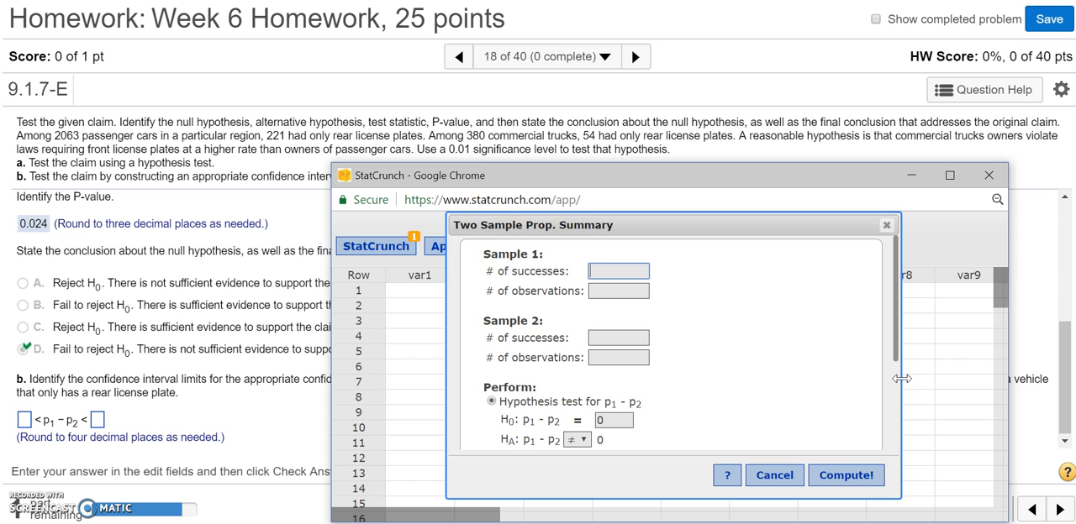
{"action": "type", "text": "221"}
{"action": "left_click", "coordinate": [642, 294]}
{"action": "type", "text": "2063"}
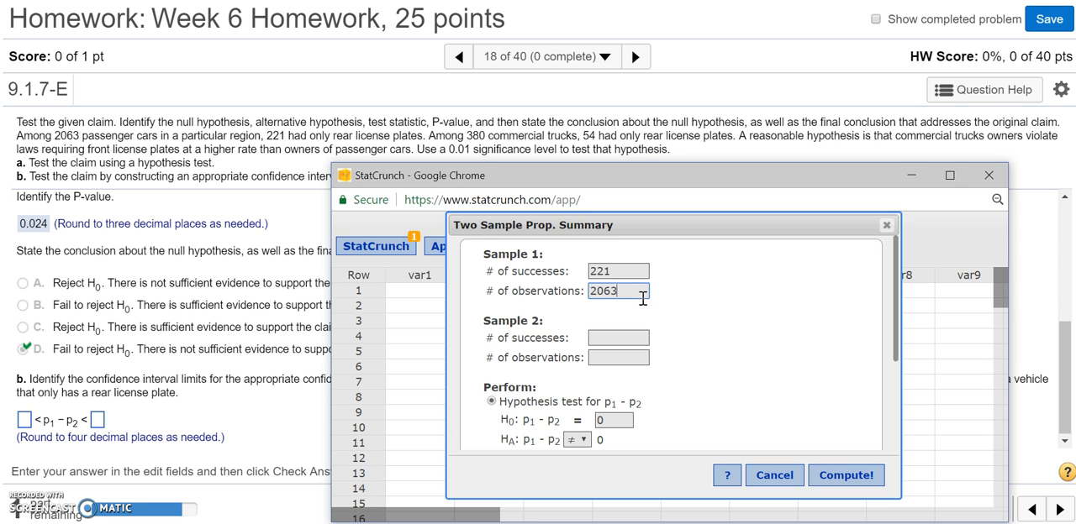
Step: Enter 54 successes and 380 observations for sample 2
{"action": "left_click", "coordinate": [630, 335]}
{"action": "type", "text": "54"}
{"action": "left_click", "coordinate": [622, 357]}
{"action": "type", "text": "380"}
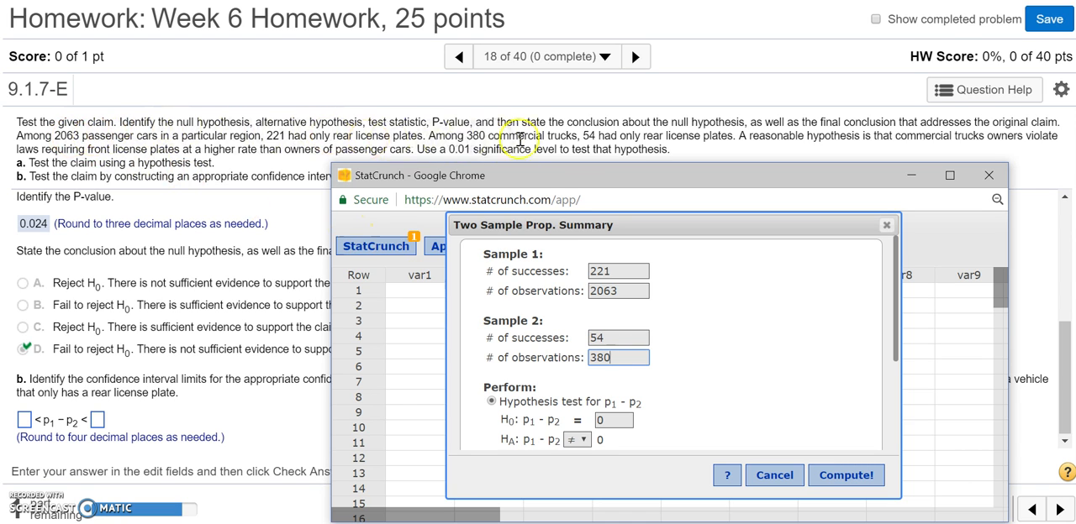
Step: Choose the confidence interval for p1 - p2, set its level to 0.98, and compute it
{"action": "left_click", "coordinate": [895, 294]}
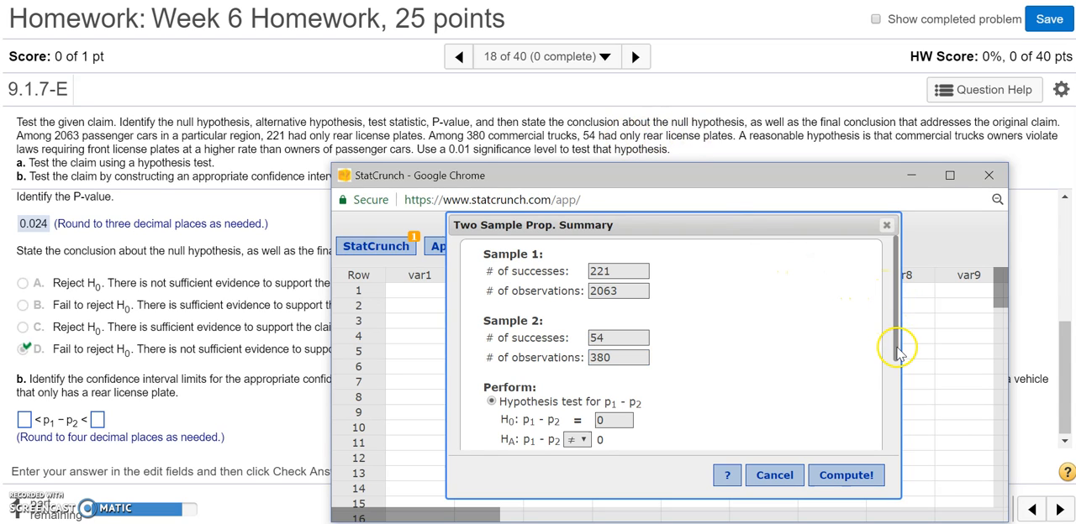
{"action": "left_click_drag", "start_coordinate": [896, 353], "coordinate": [895, 427]}
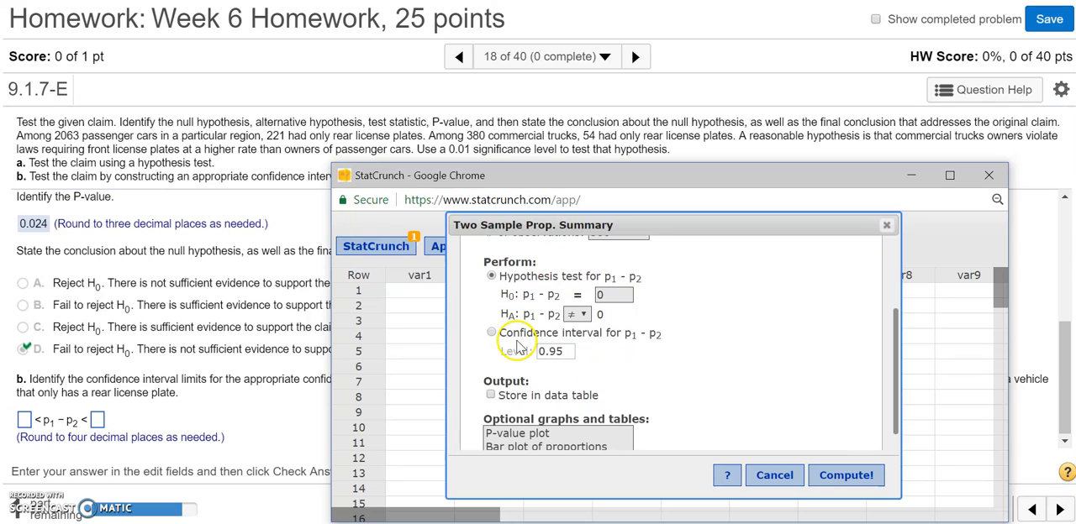
{"action": "left_click", "coordinate": [493, 333]}
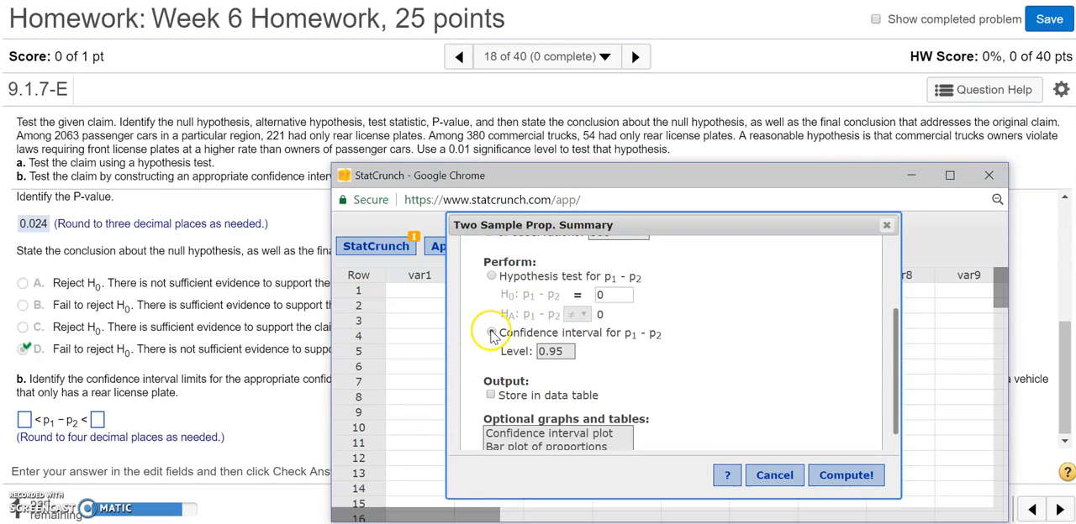
{"action": "double_click", "coordinate": [558, 351]}
{"action": "left_click", "coordinate": [568, 351]}
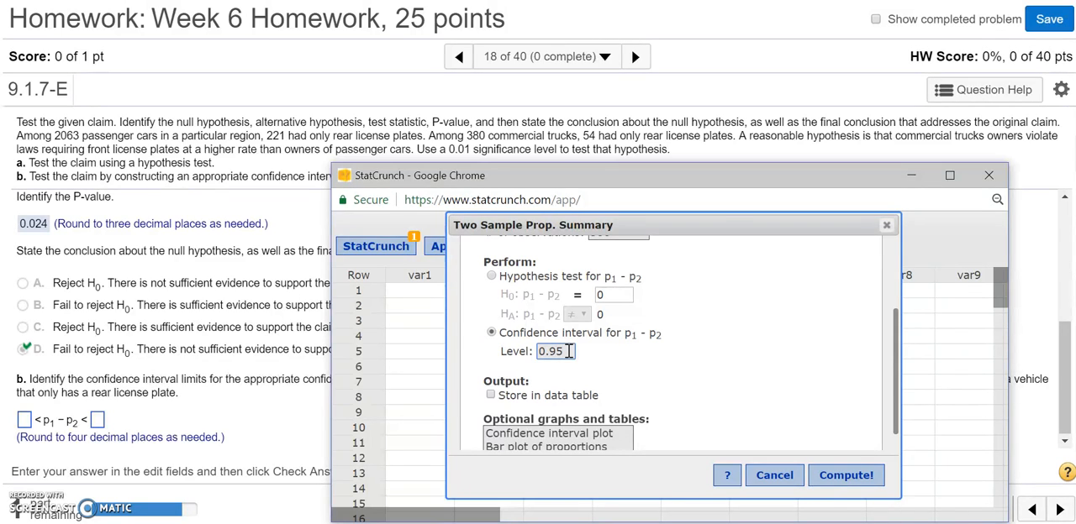
{"action": "key", "text": "BackSpace"}
{"action": "type", "text": "8"}
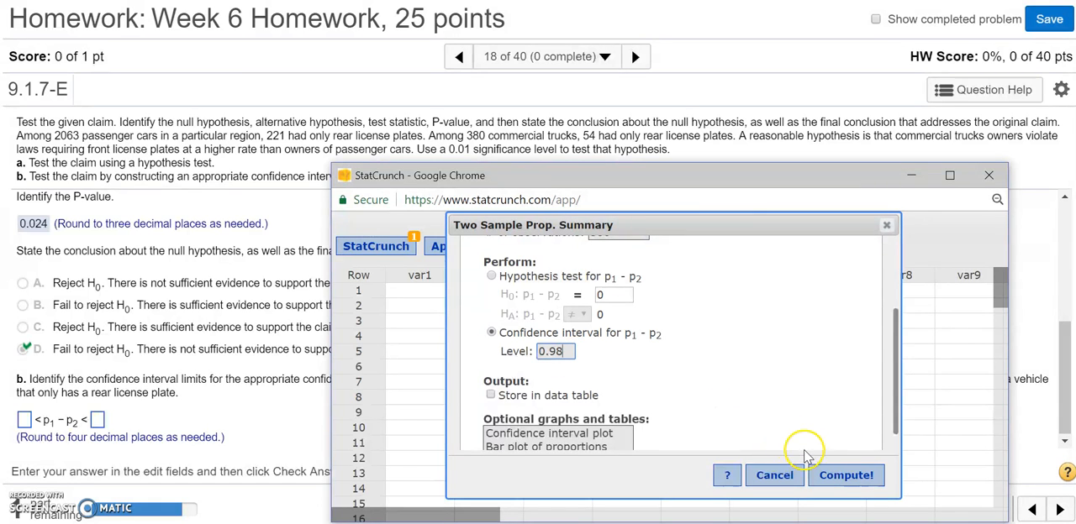
{"action": "left_click", "coordinate": [829, 473]}
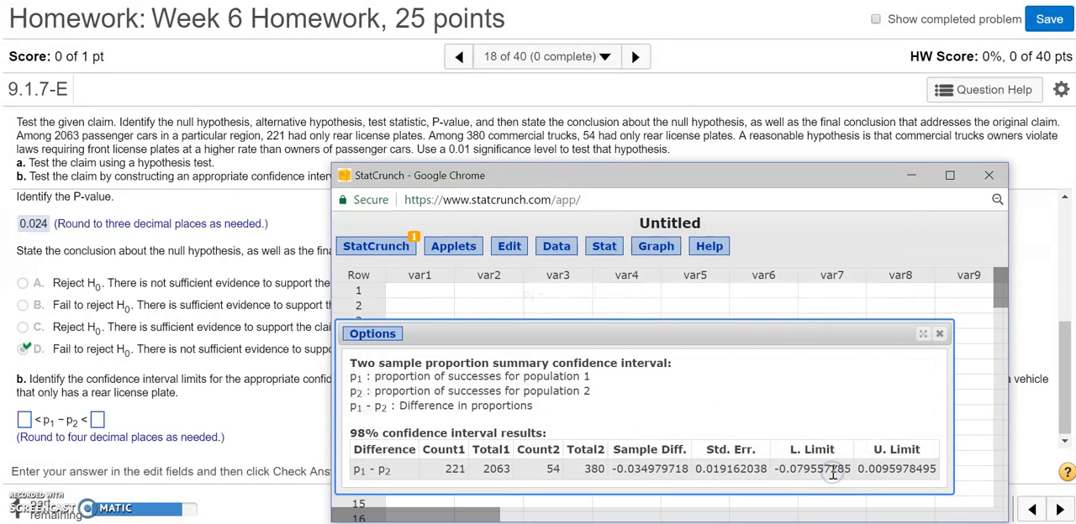
Step: Read the limits in the repositioned StatCrunch results, enter -0.0796 and 0.0096 as the interval limits in the homework, and check the answer
{"action": "left_click_drag", "start_coordinate": [812, 329], "coordinate": [812, 221]}
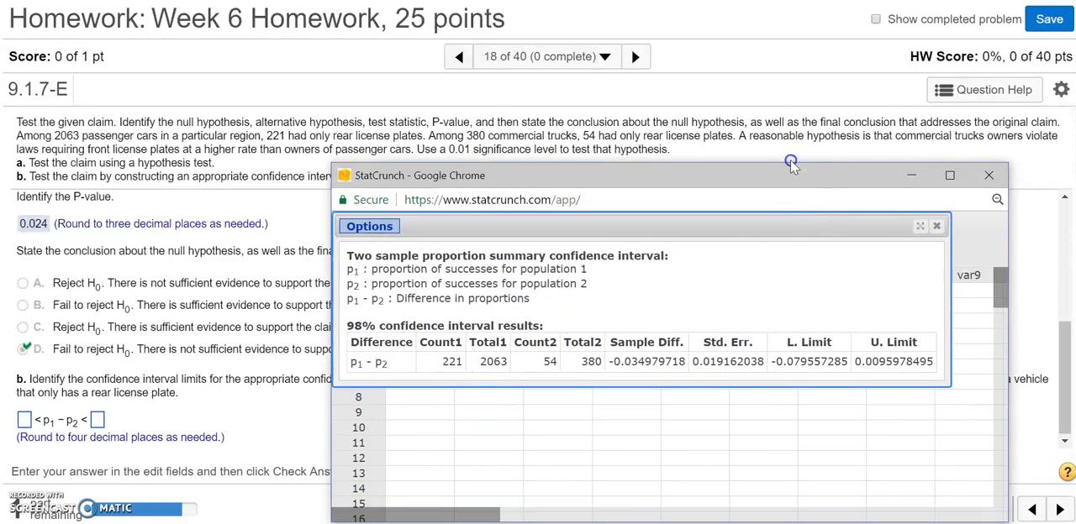
{"action": "left_click_drag", "start_coordinate": [836, 364], "coordinate": [849, 362]}
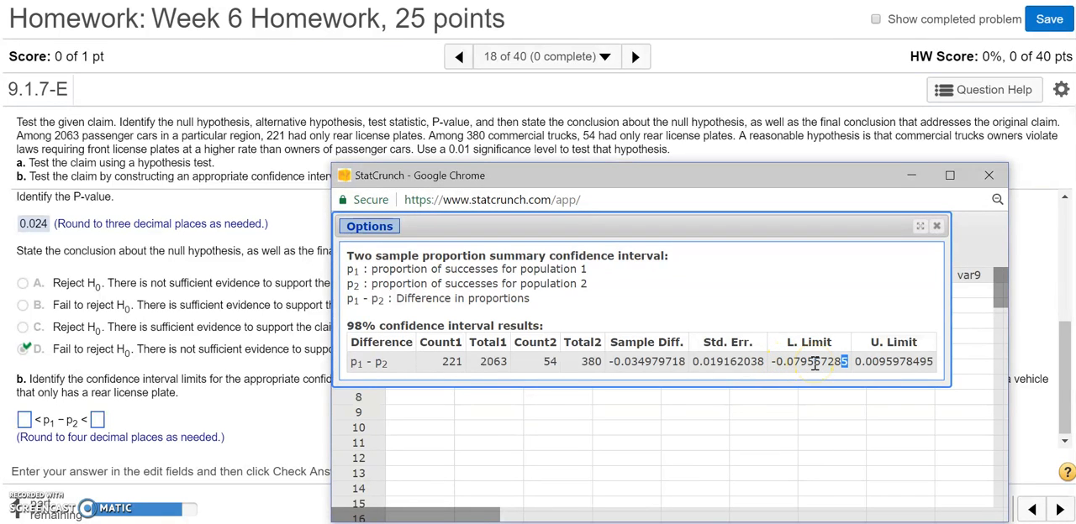
{"action": "double_click", "coordinate": [889, 363]}
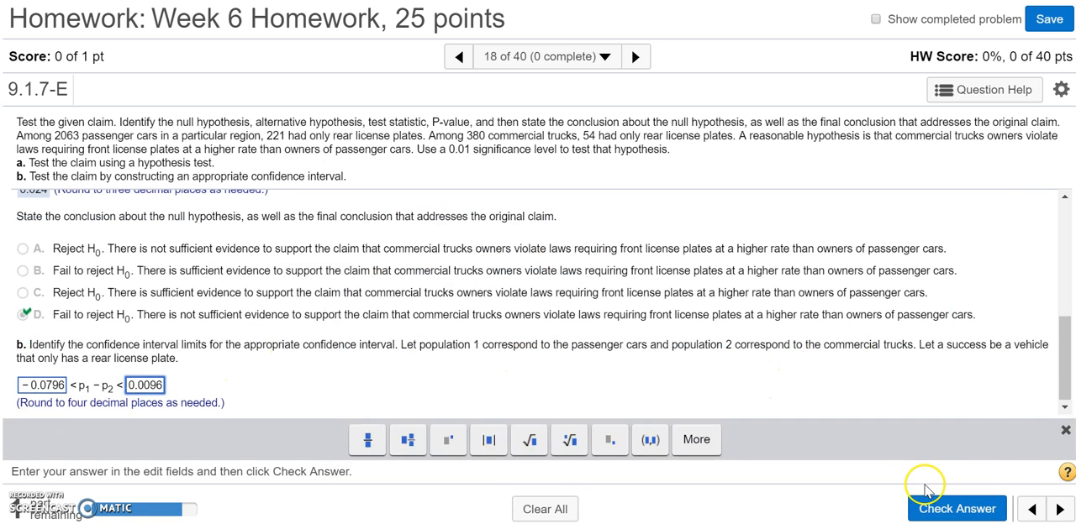
{"action": "left_click", "coordinate": [946, 508]}
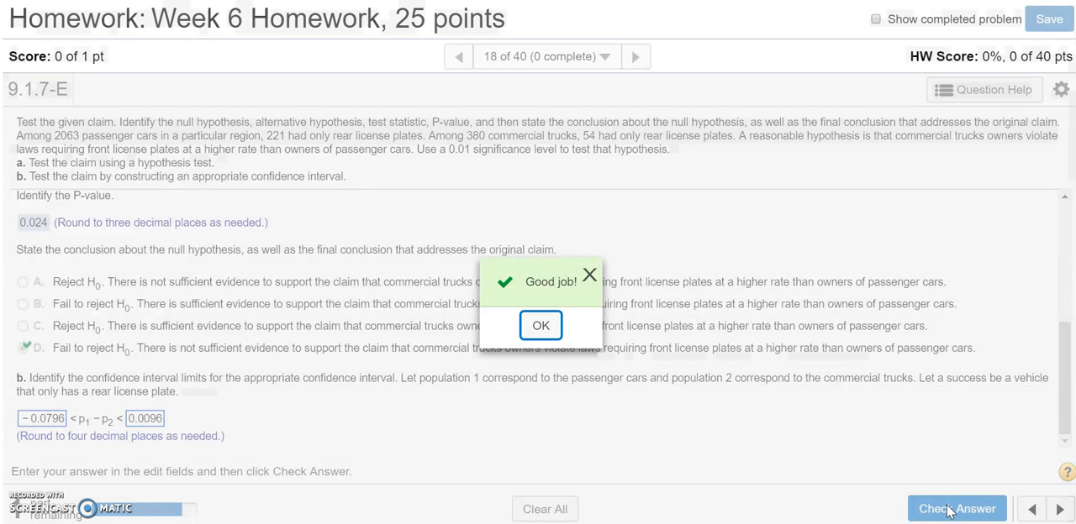
{"action": "left_click", "coordinate": [540, 327]}
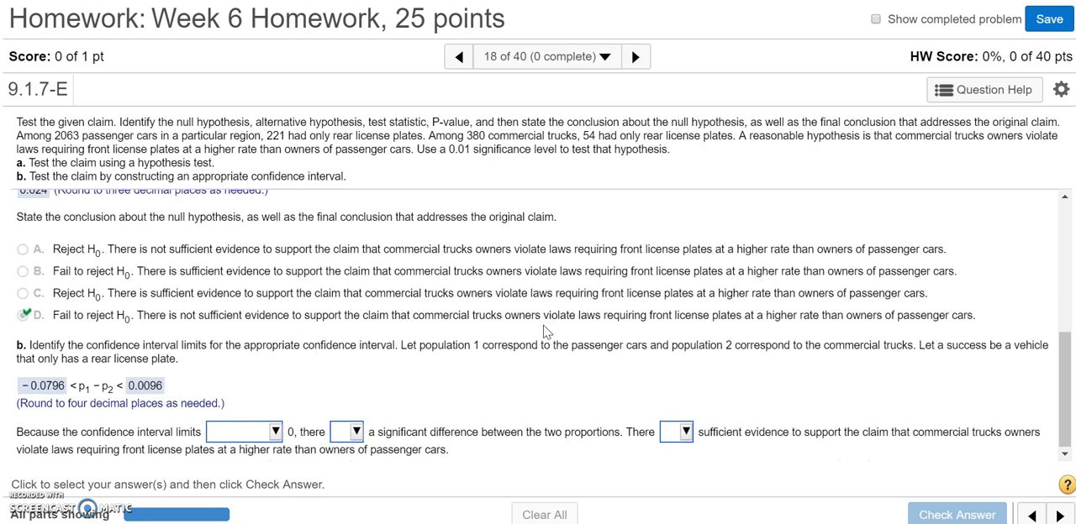
Step: Complete the confidence interval conclusion with "contain", "is not" and "is not", and check the answer
{"action": "left_click", "coordinate": [271, 430]}
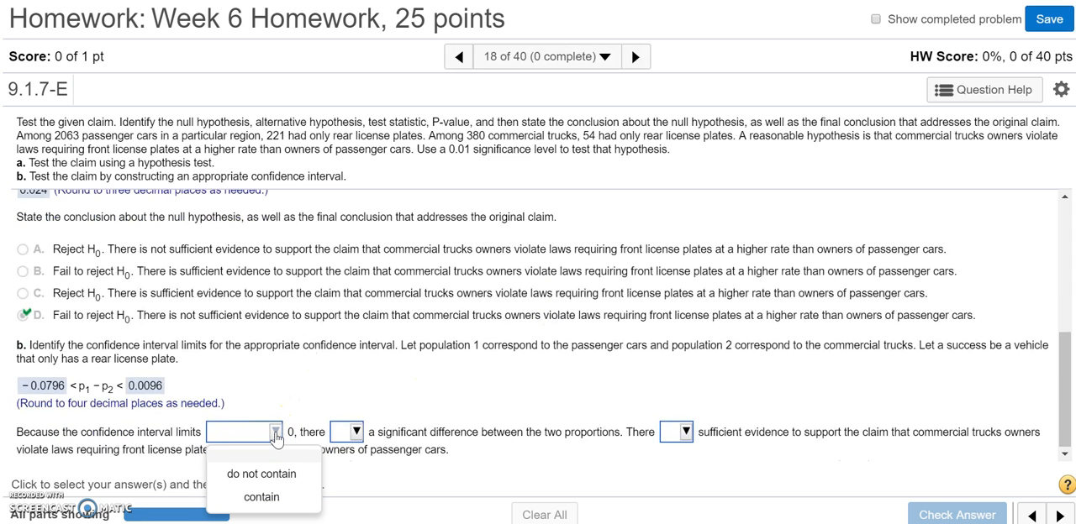
{"action": "left_click", "coordinate": [263, 498]}
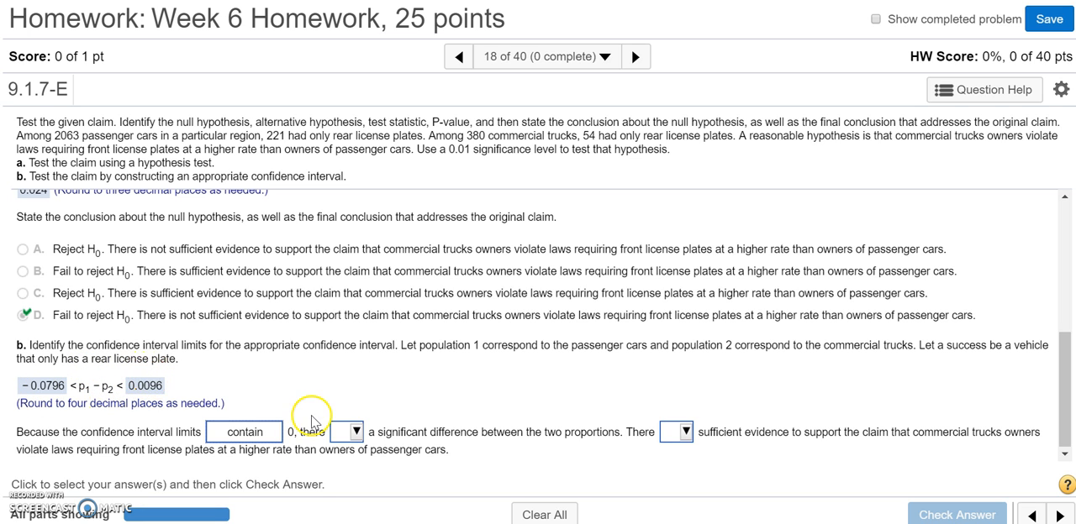
{"action": "left_click", "coordinate": [356, 433]}
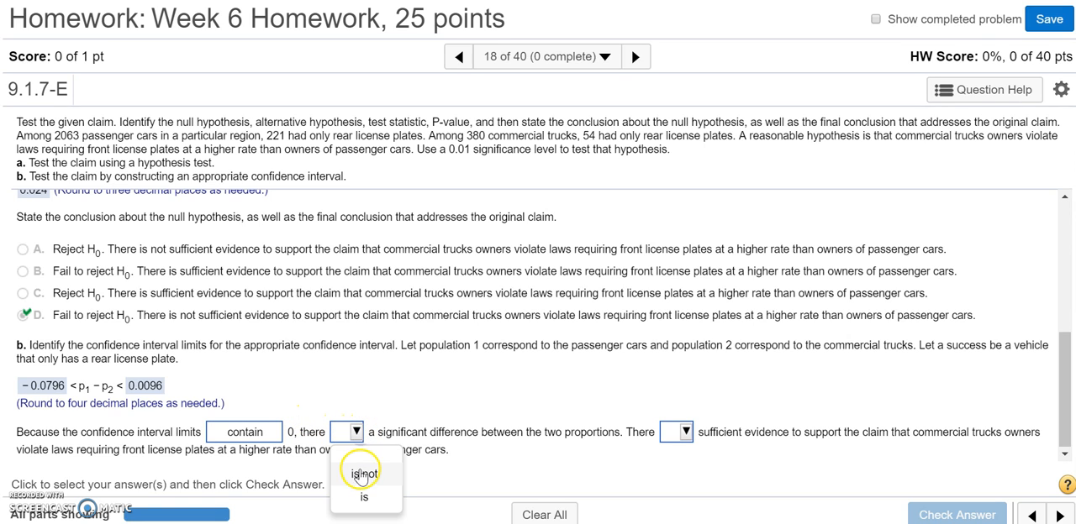
{"action": "left_click", "coordinate": [364, 474]}
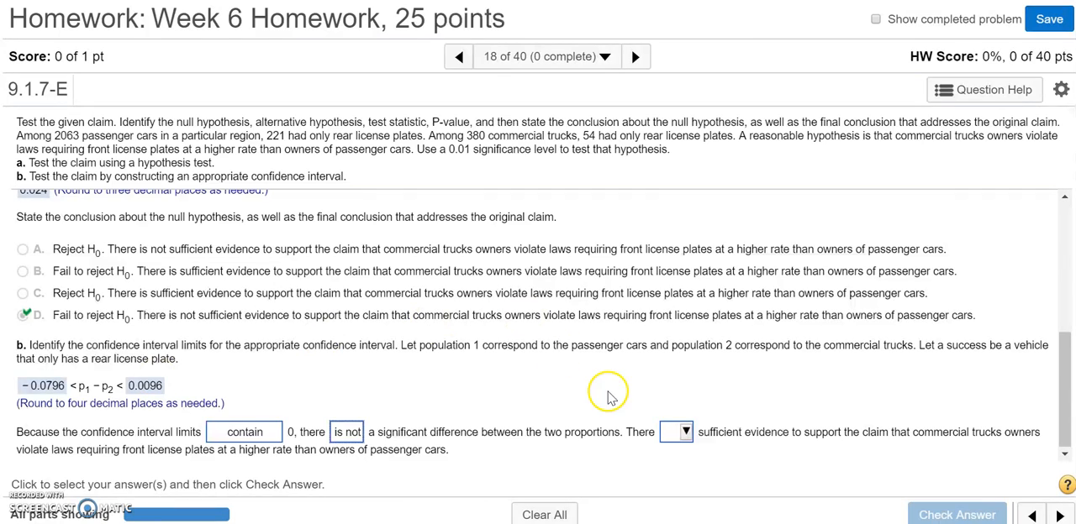
{"action": "left_click", "coordinate": [686, 431]}
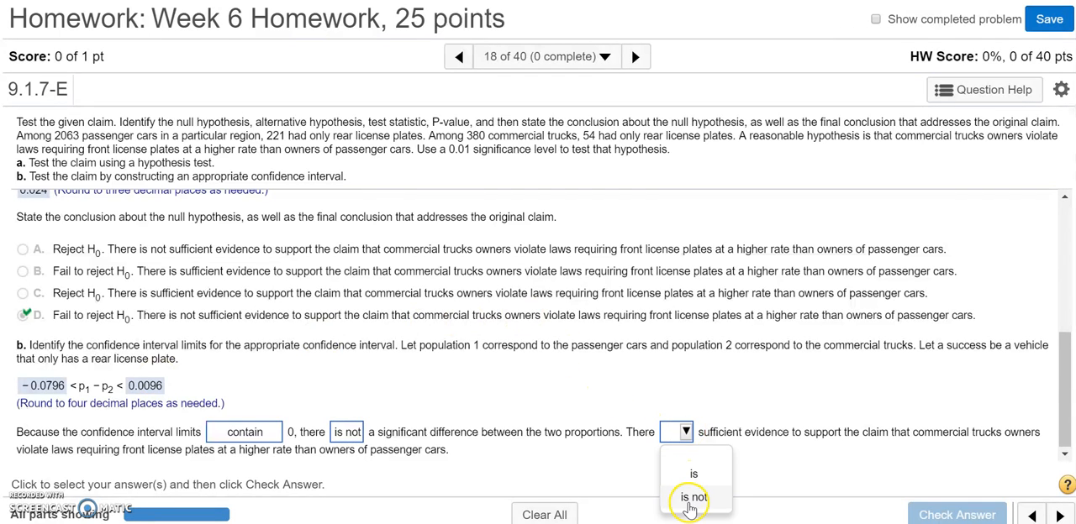
{"action": "left_click", "coordinate": [693, 496]}
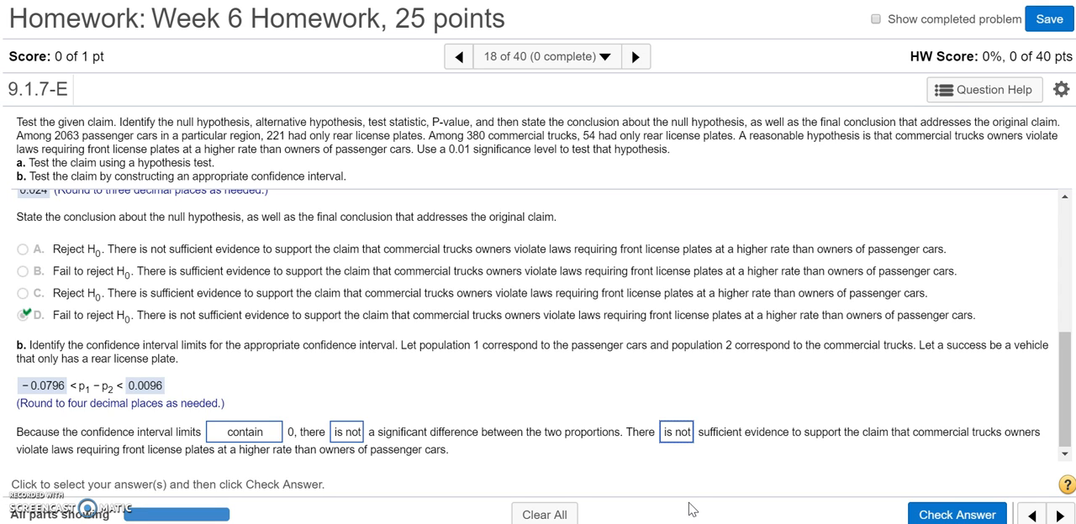
{"action": "left_click", "coordinate": [936, 512]}
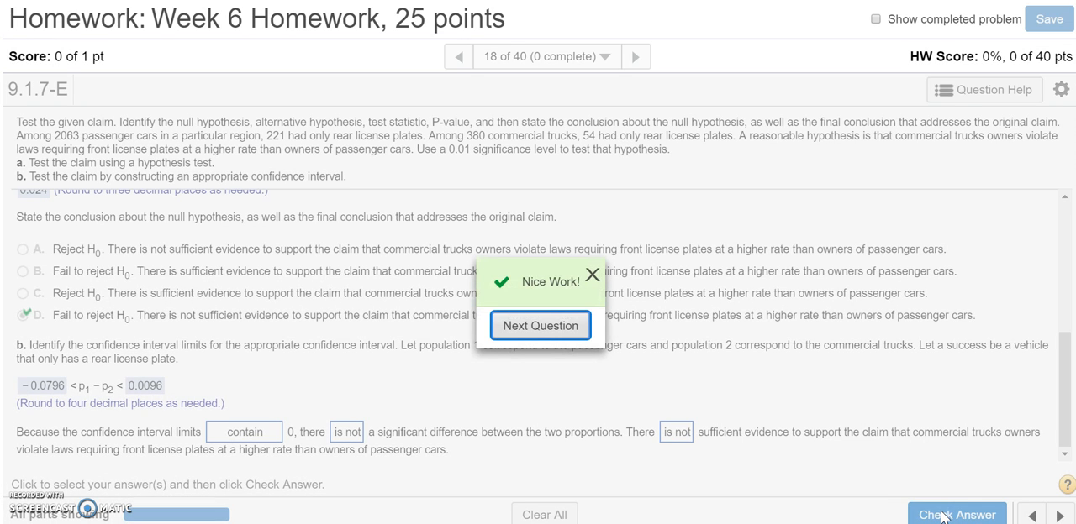